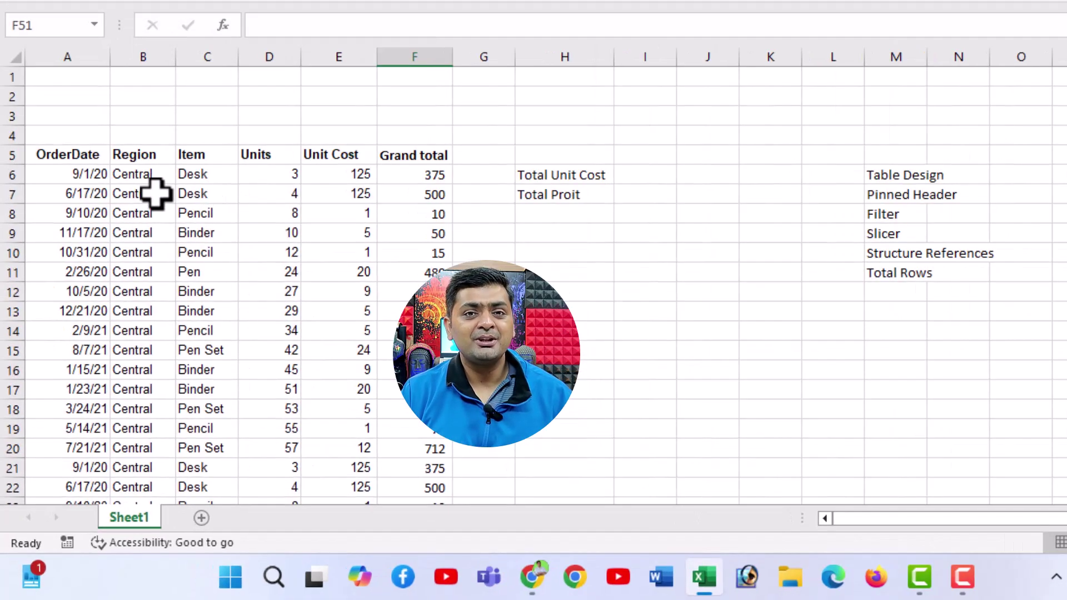
Convert the order data in A5:F50 into a table that uses the first row as headers
click(125, 275)
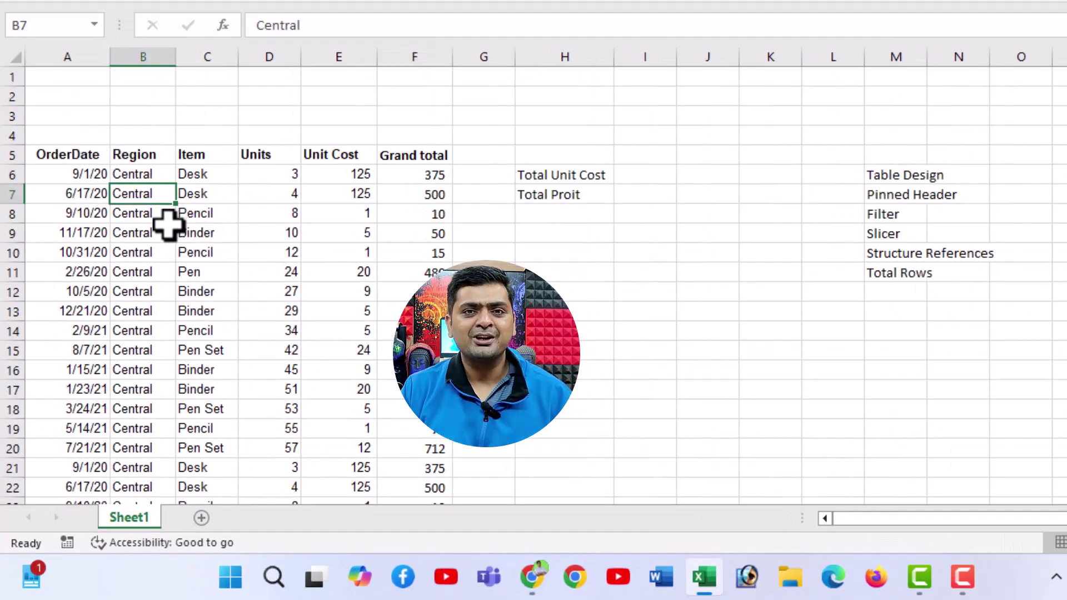
key(ctrl+t)
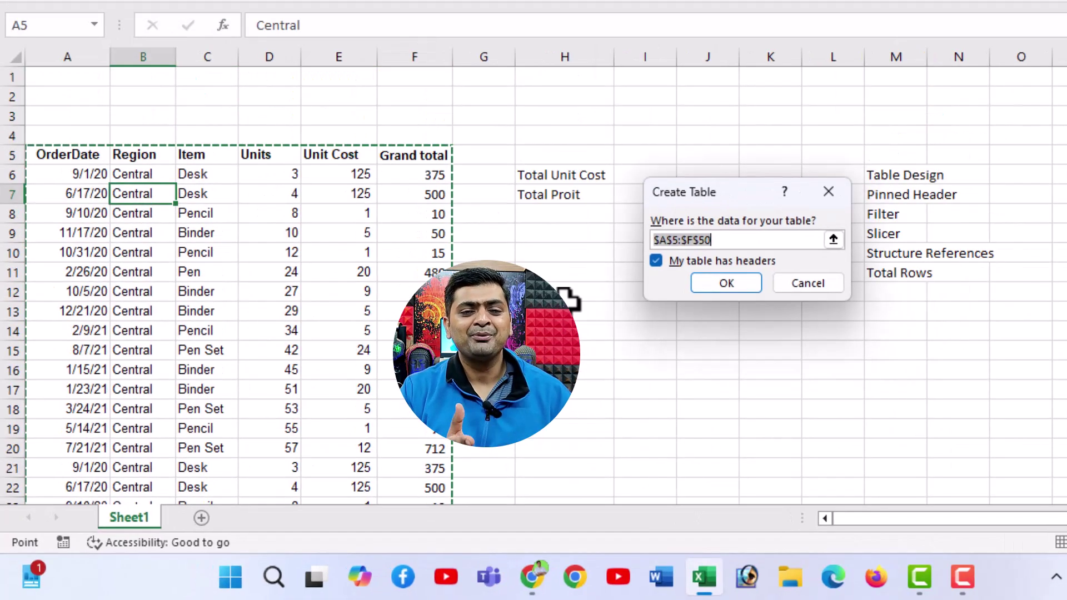
click(725, 285)
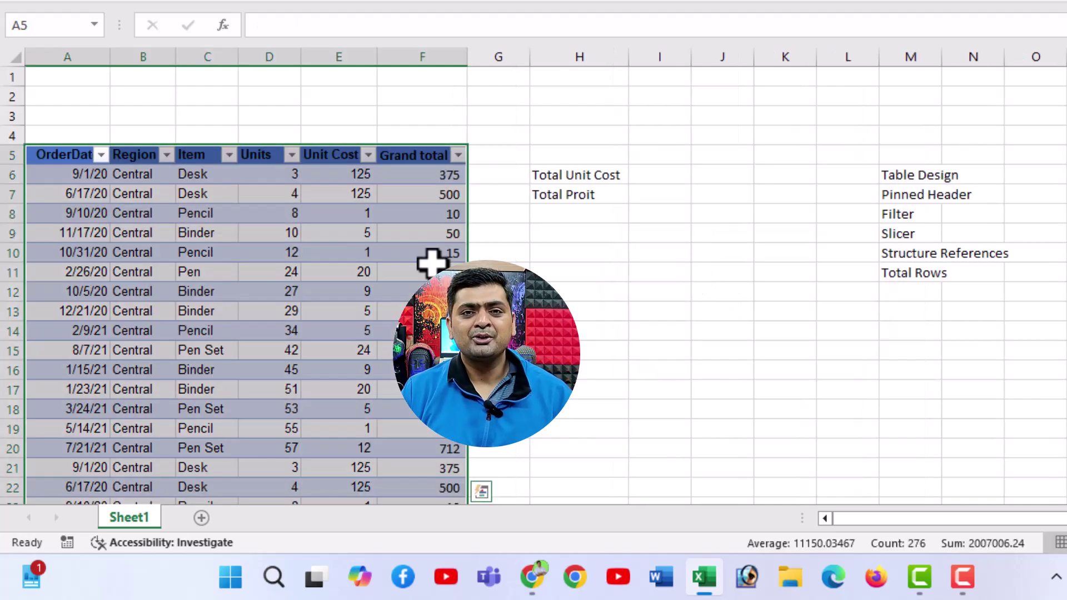
Browse the table styles without changing any, and name the table salesdata
click(432, 263)
click(220, 233)
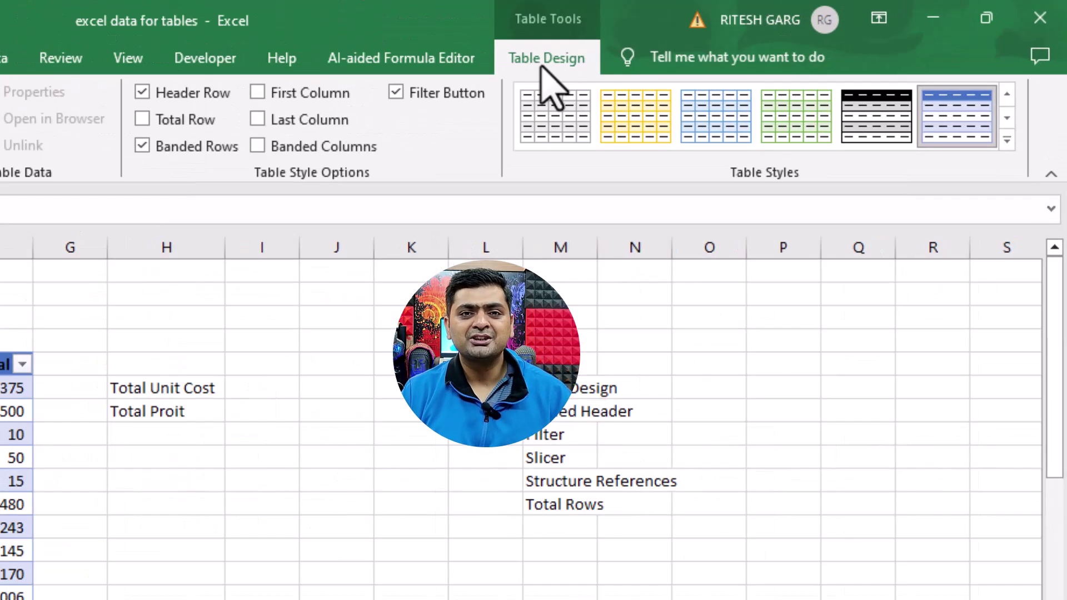
click(1007, 140)
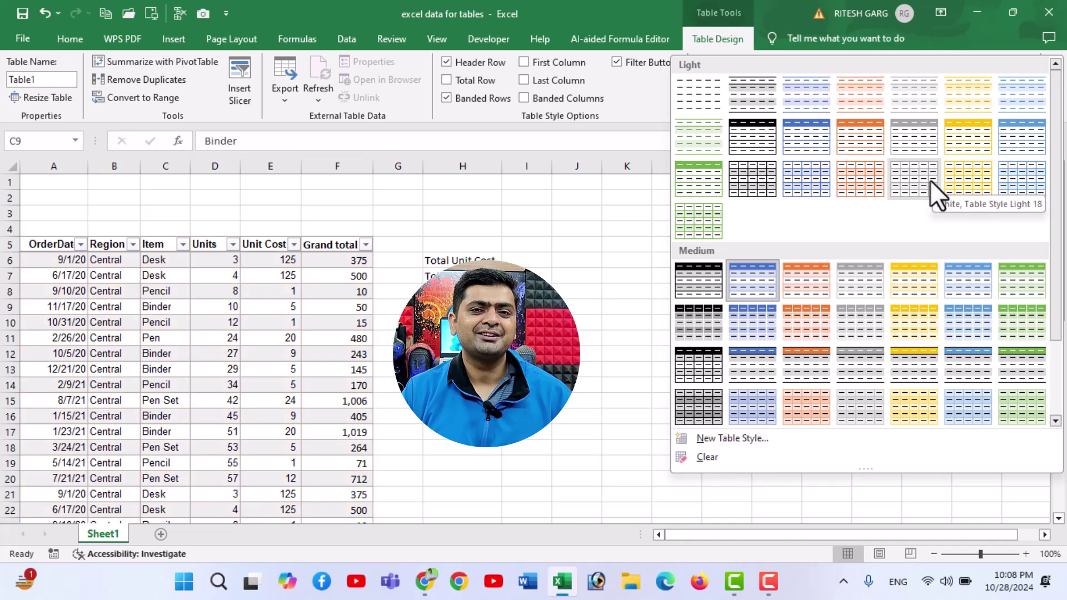
click(384, 82)
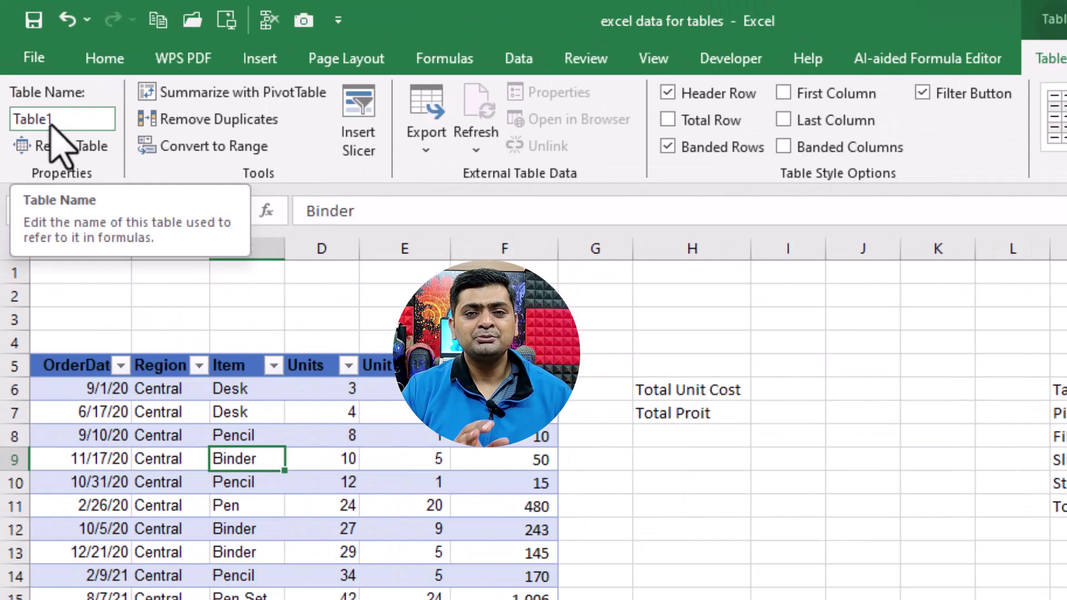
click(37, 81)
key(Return)
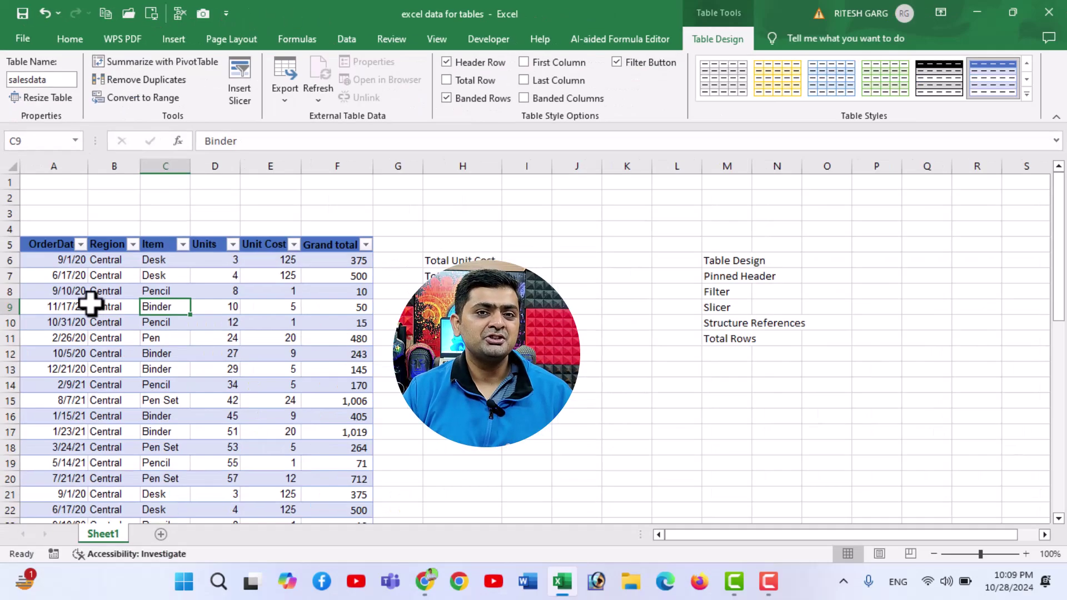
scroll(204, 333, down, 2)
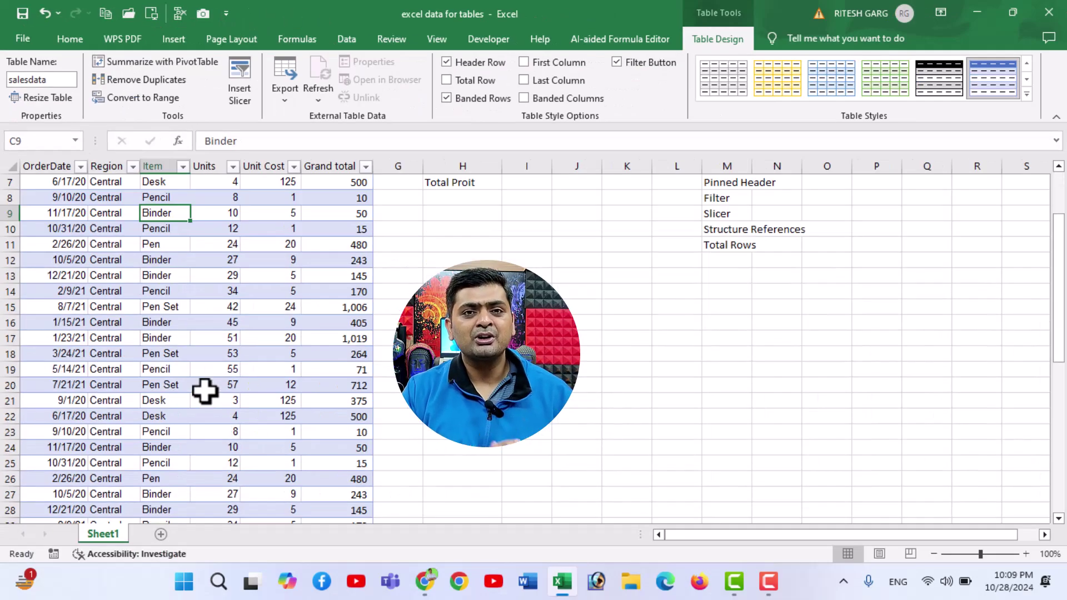
scroll(395, 203, up, 2)
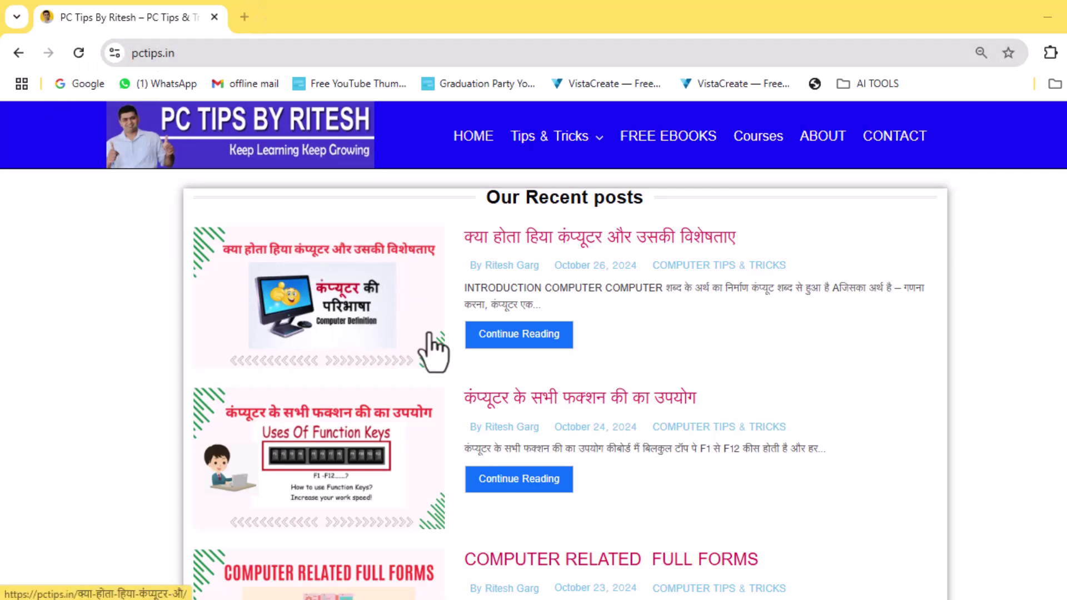
Scroll through the pctips.in recent posts, then open the Courses page in a new tab
scroll(433, 353, down, 2)
scroll(434, 352, down, 5)
scroll(433, 355, down, 3)
scroll(438, 361, down, 5)
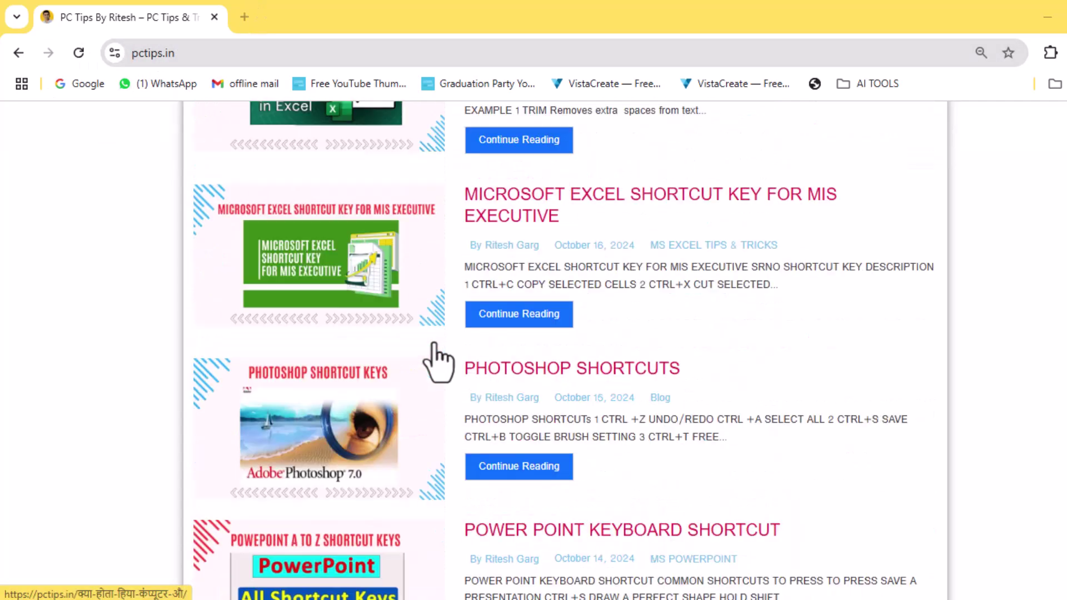
scroll(438, 361, down, 3)
scroll(437, 361, up, 5)
scroll(438, 361, up, 3)
scroll(438, 361, up, 5)
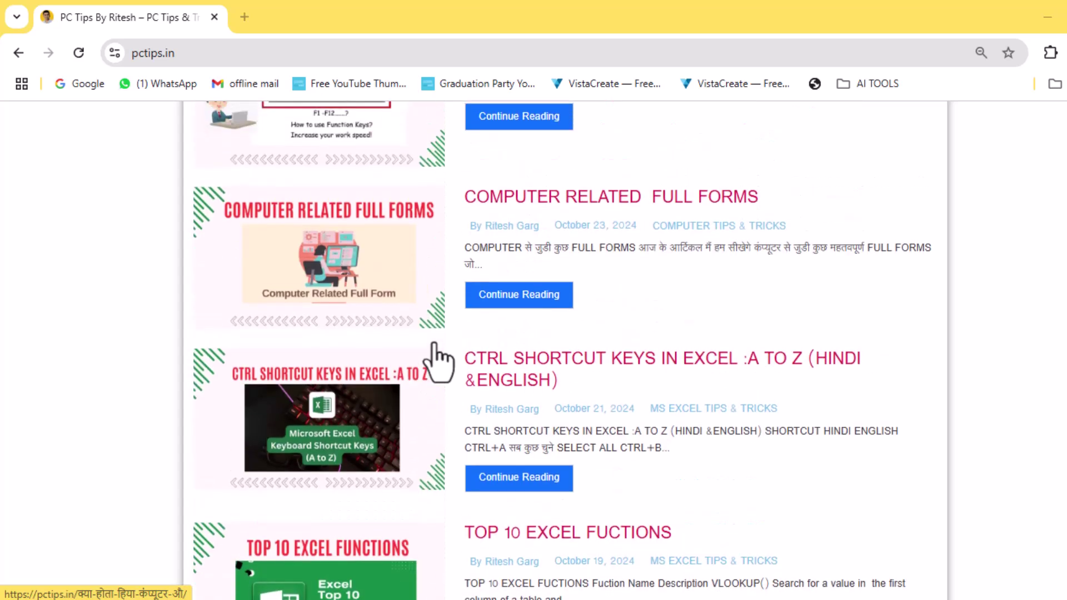
scroll(438, 361, up, 5)
scroll(438, 361, up, 2)
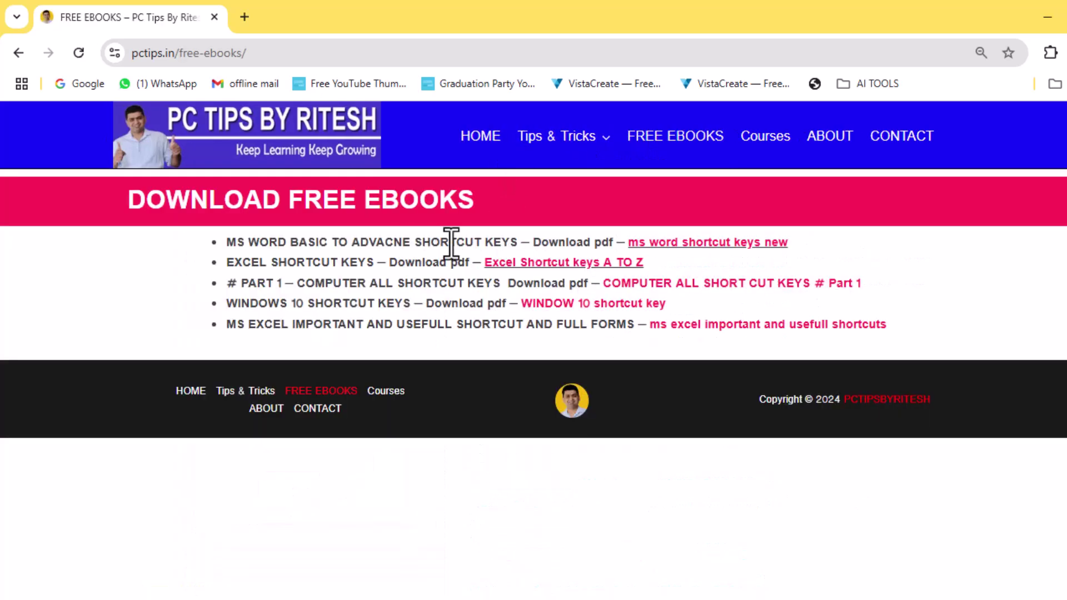
click(770, 139)
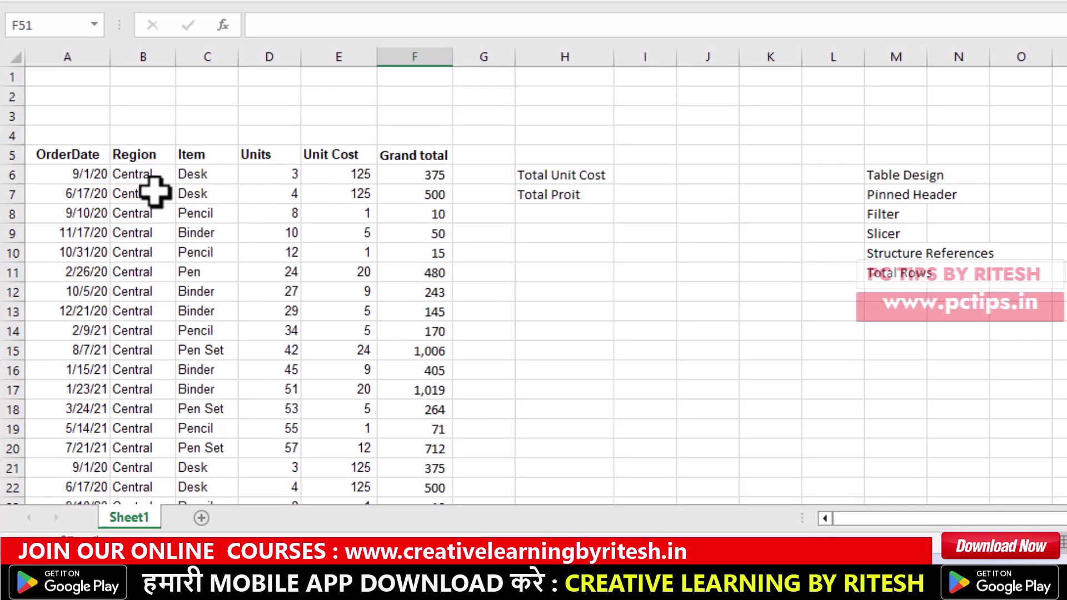
Create a table from $A$5:$F$50 with 'My table has headers' checked
click(155, 193)
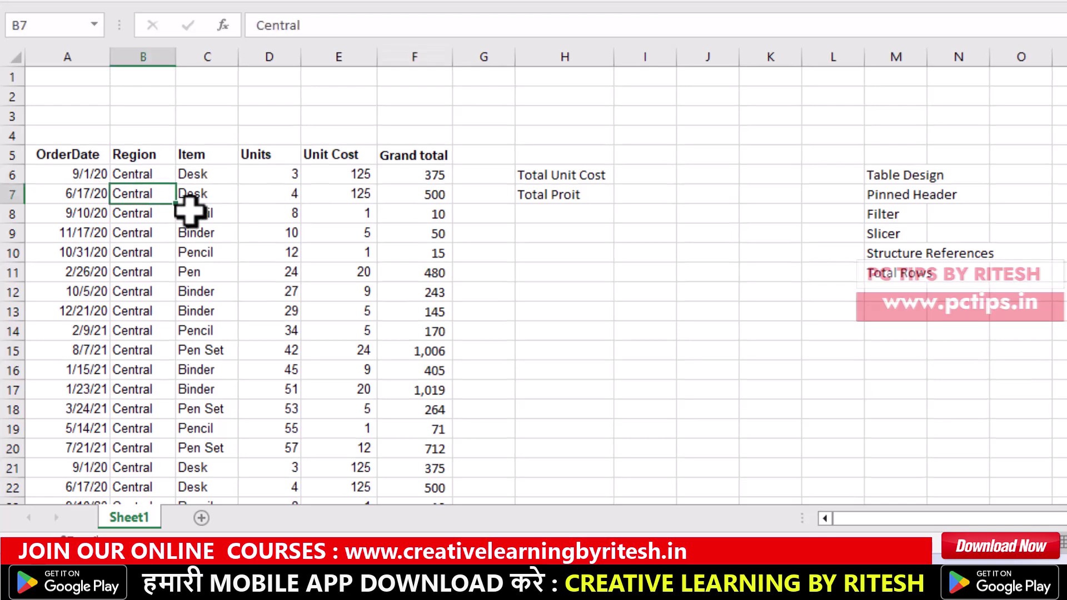
scroll(173, 221, down, 2)
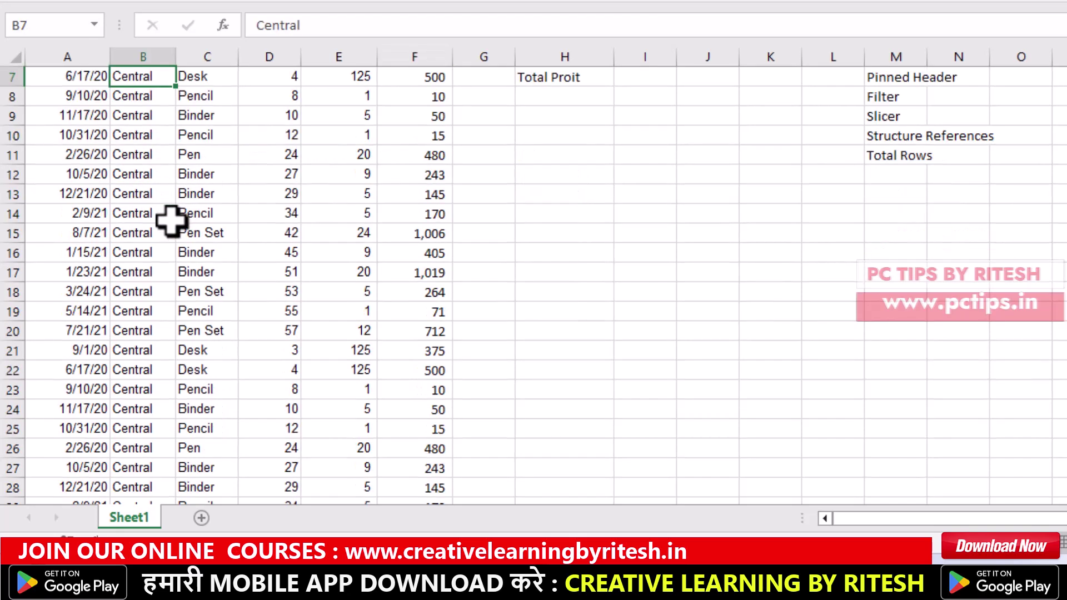
scroll(171, 221, up, 2)
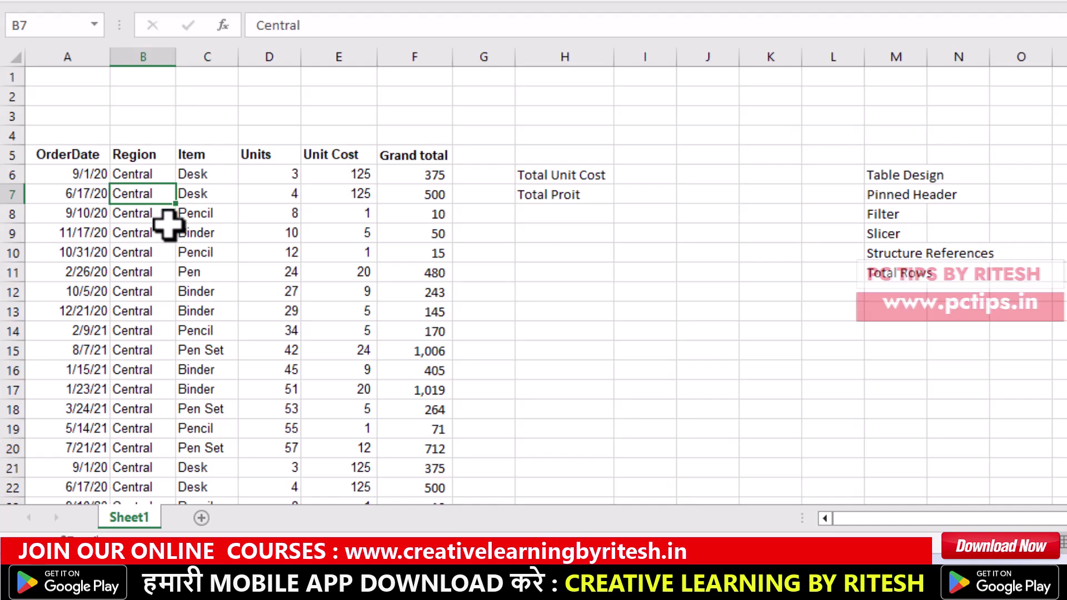
key(ctrl+t)
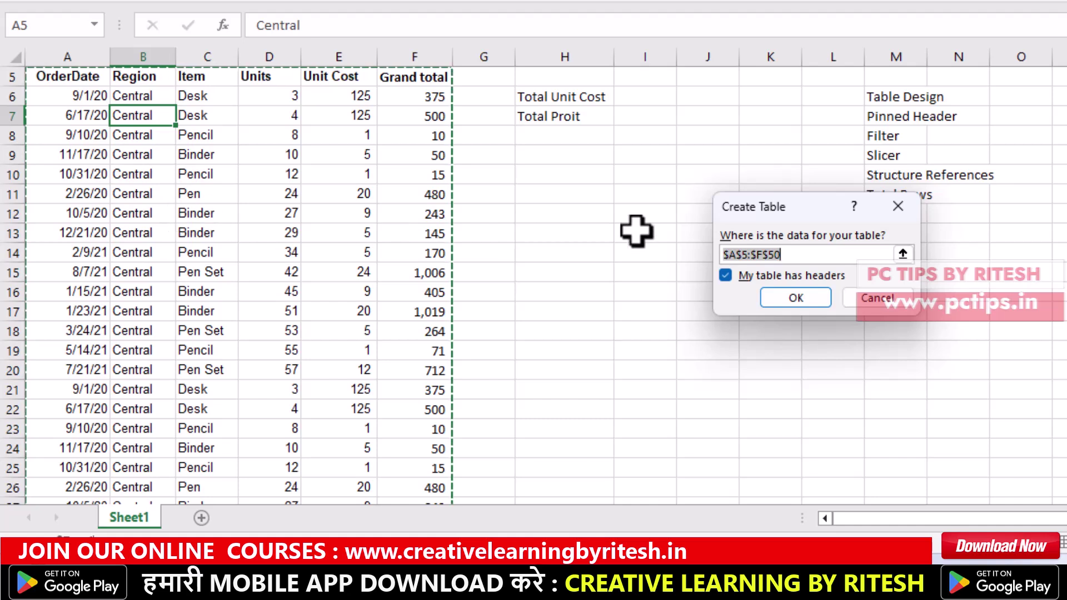
drag(748, 208, 679, 194)
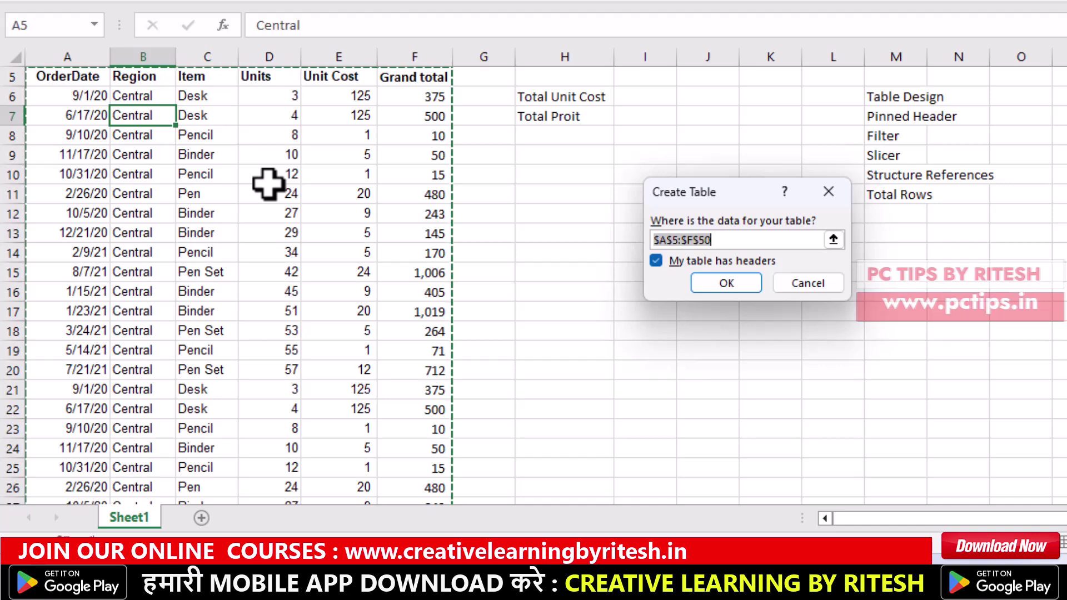
scroll(264, 199, up, 2)
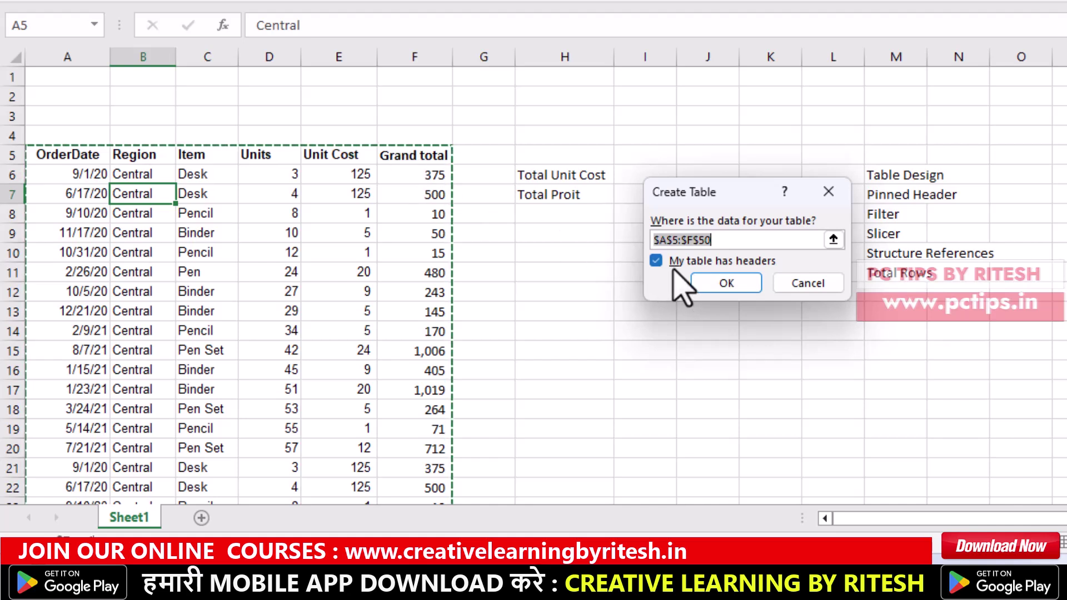
click(726, 286)
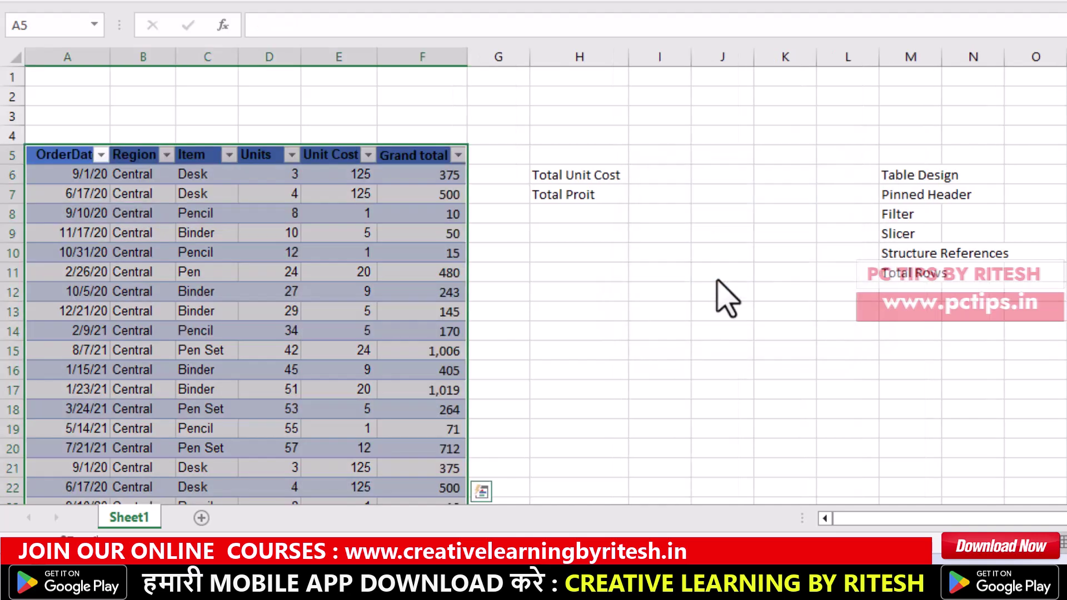
click(427, 268)
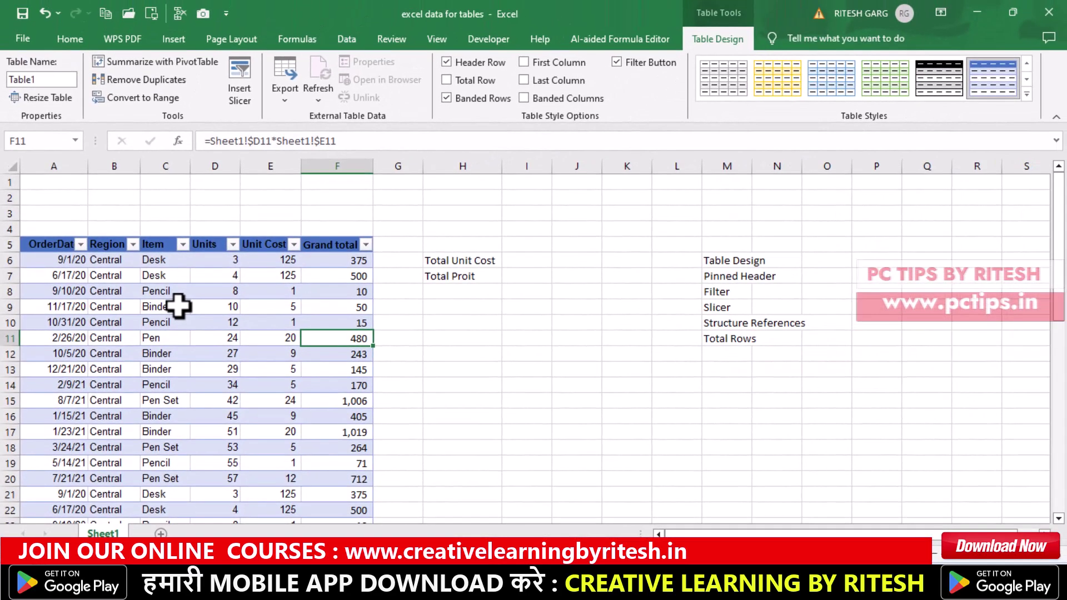
click(194, 277)
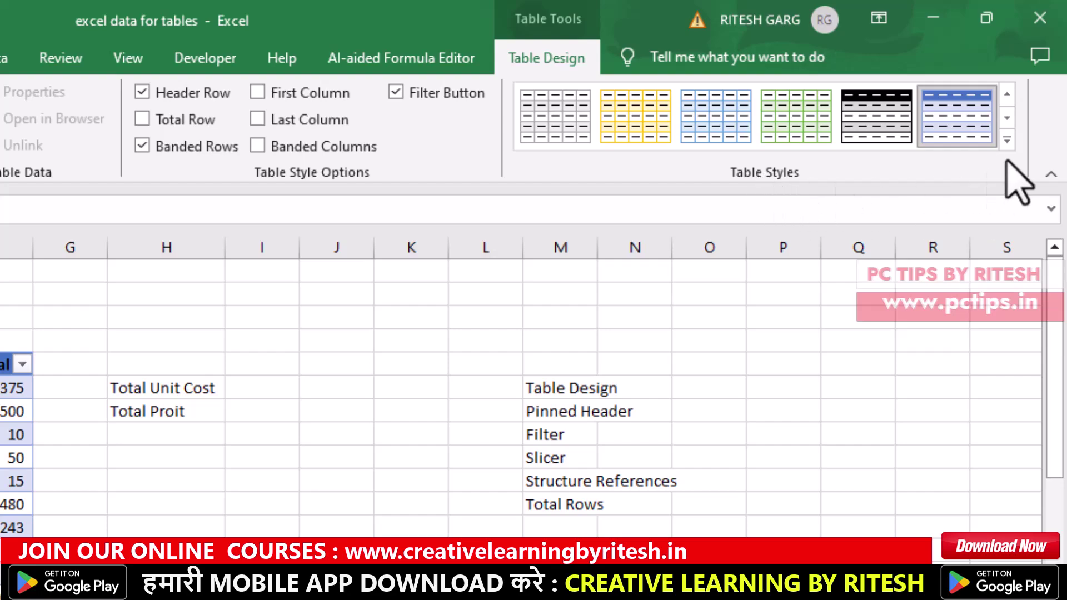
click(1007, 140)
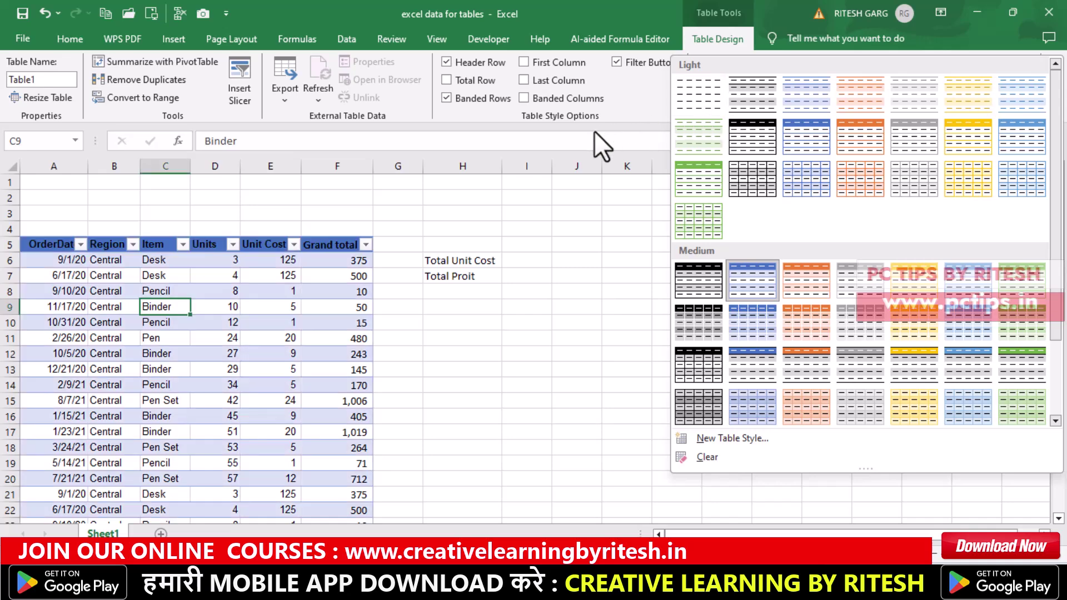
click(631, 120)
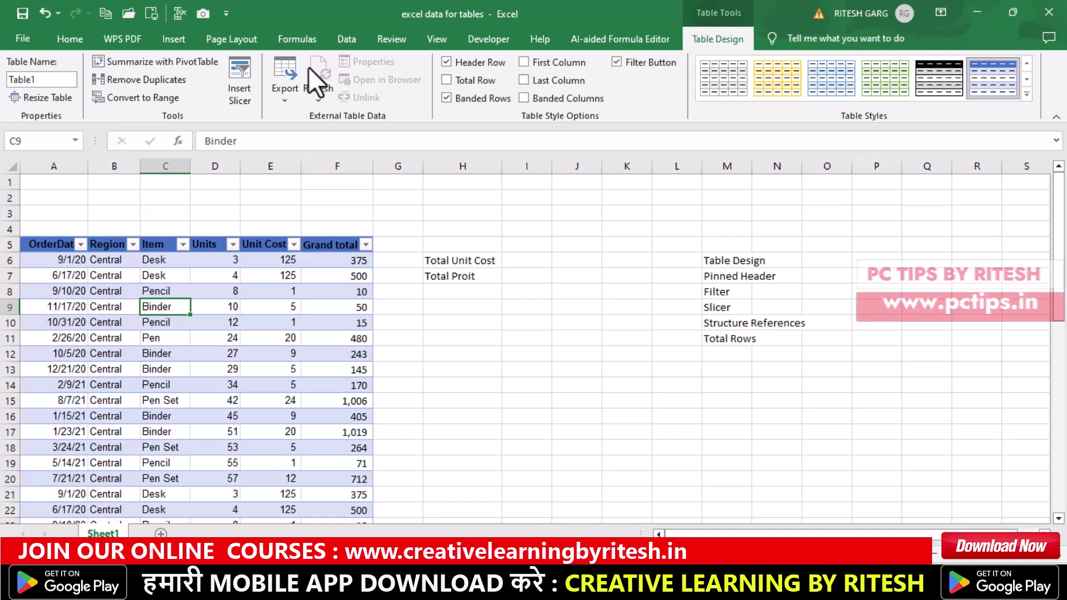
Replace the table name Table1 with salesdata in the Table Name box
click(74, 77)
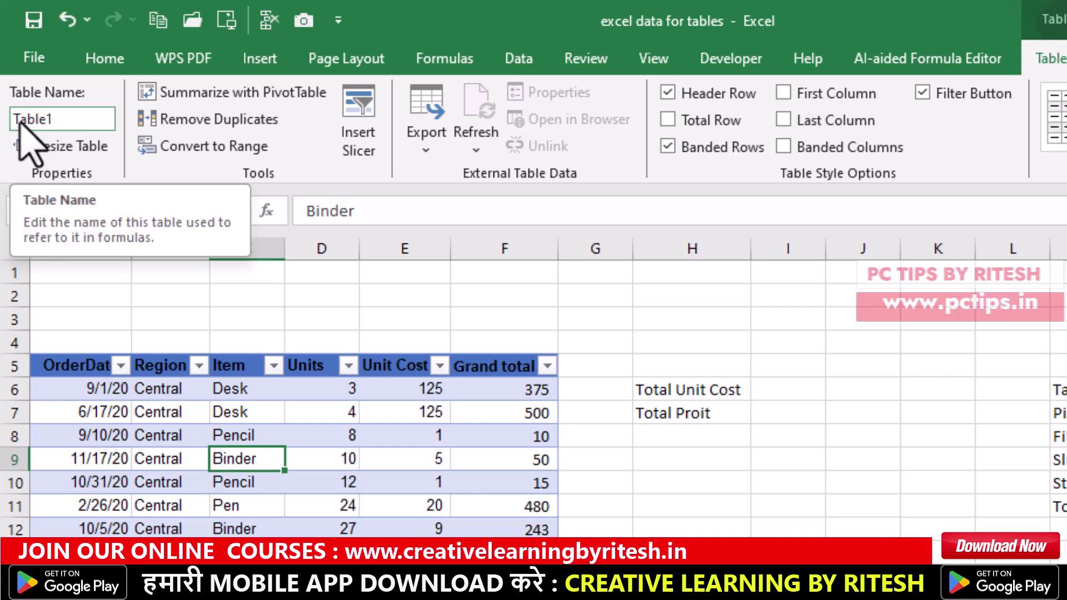
click(55, 123)
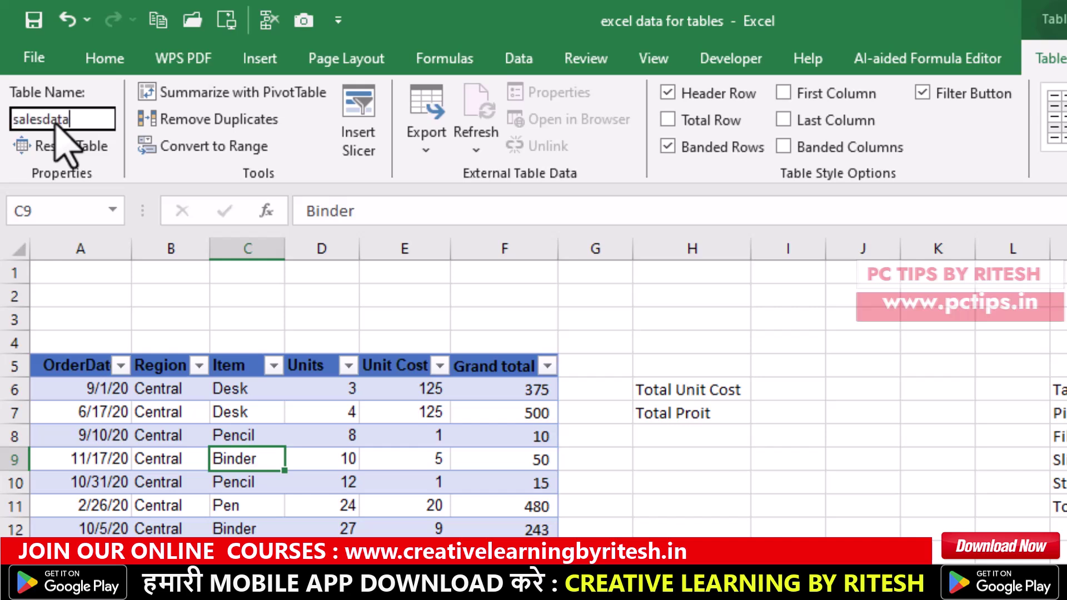
key(Return)
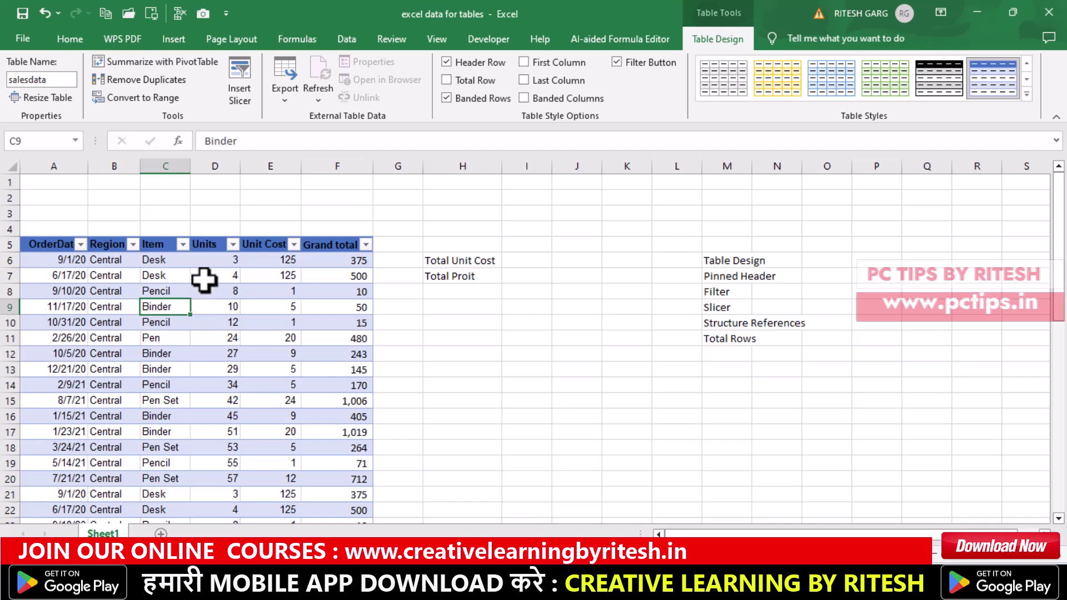
Turn Banded Rows off and back on for the salesdata table
scroll(206, 396, down, 2)
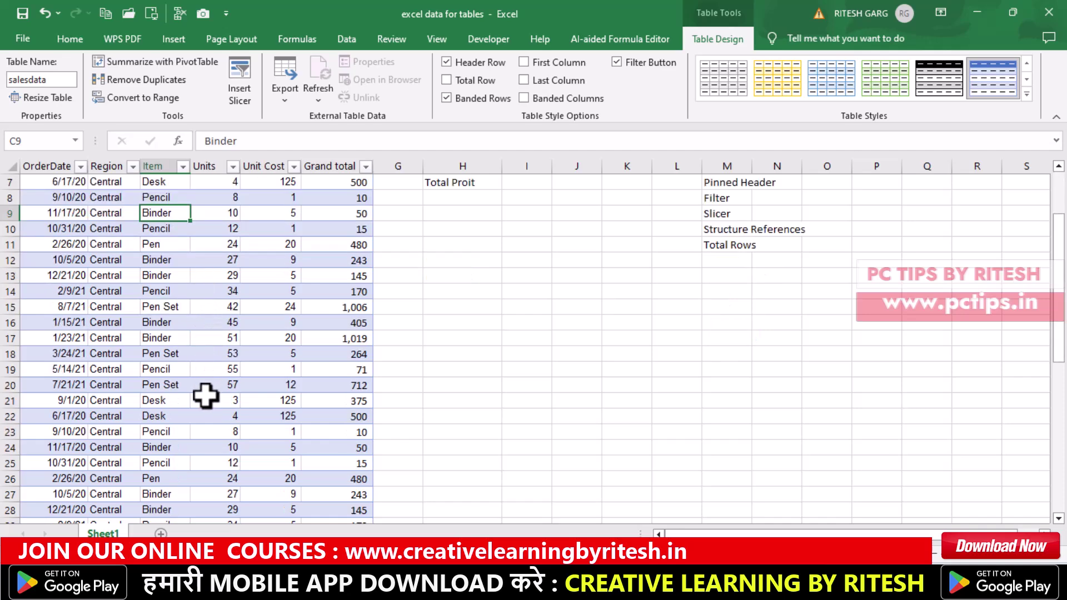
scroll(205, 391, up, 2)
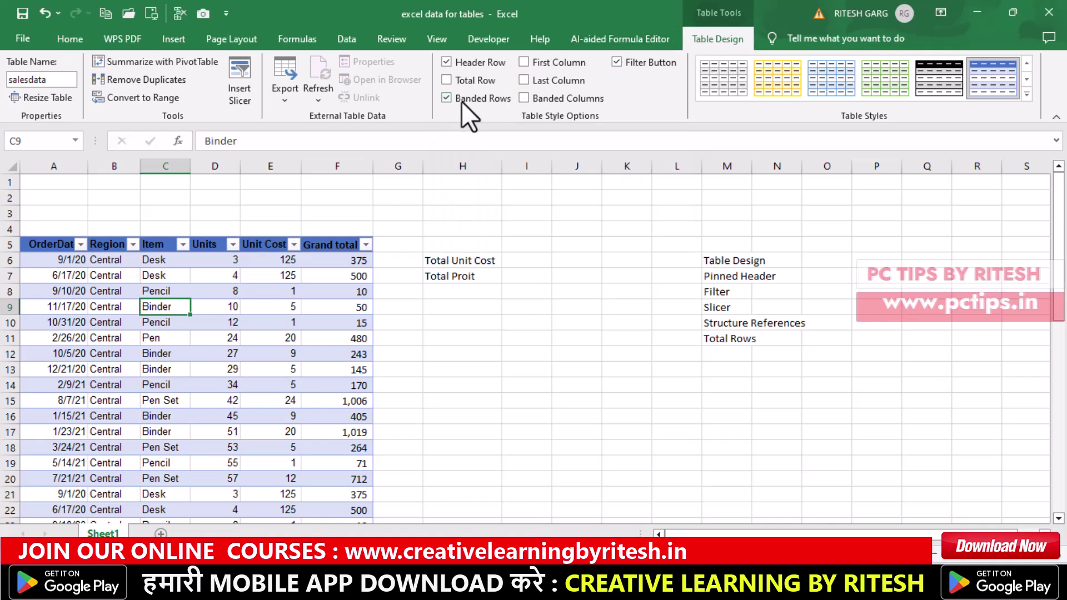
click(446, 99)
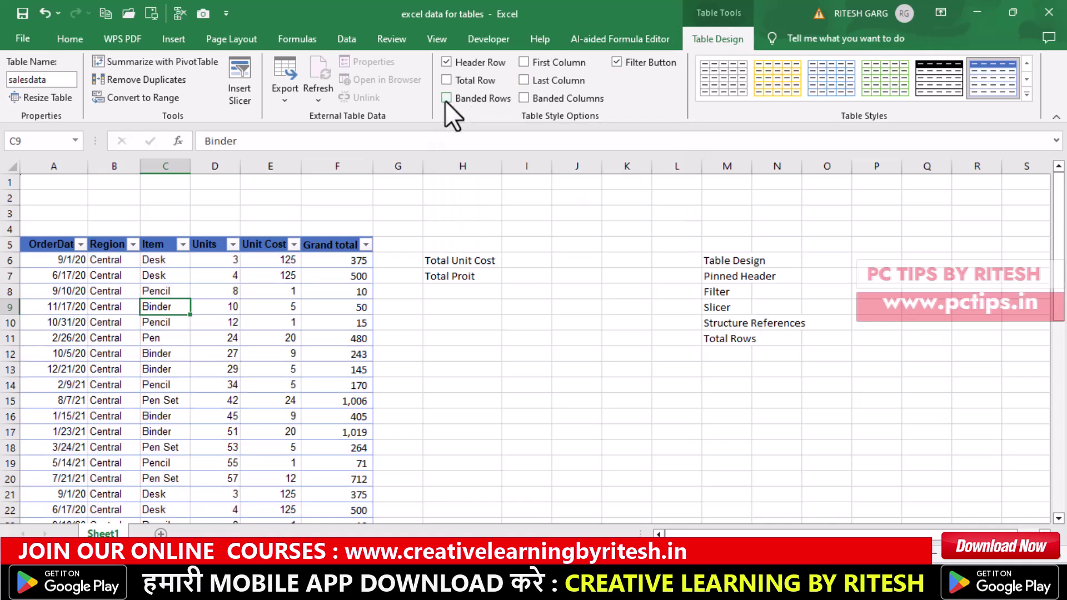
click(446, 99)
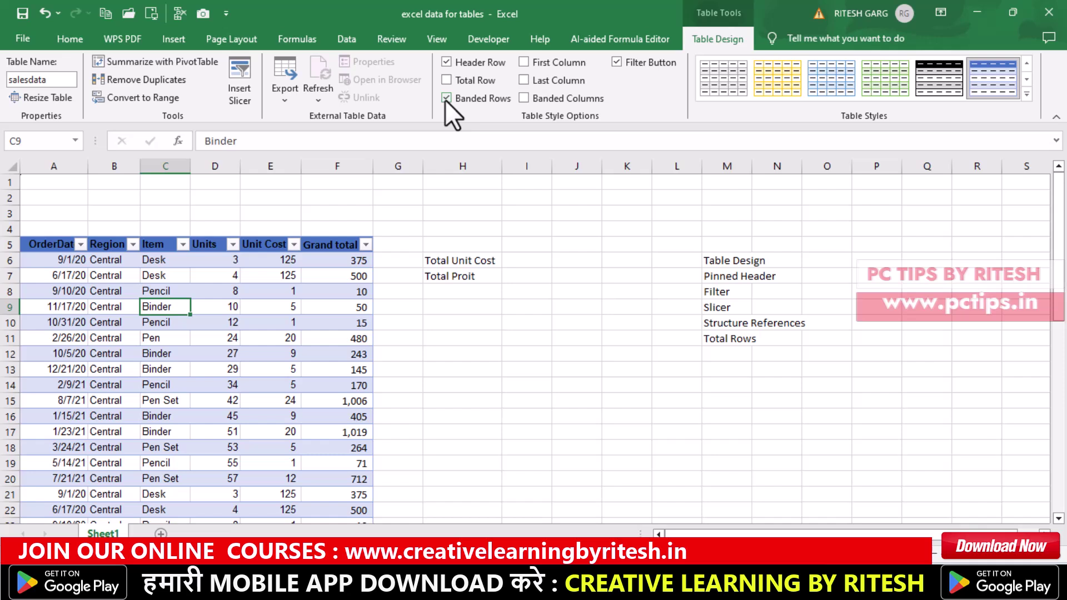
Select cell D8 in the table and switch to the View tab
click(230, 295)
scroll(173, 308, down, 1)
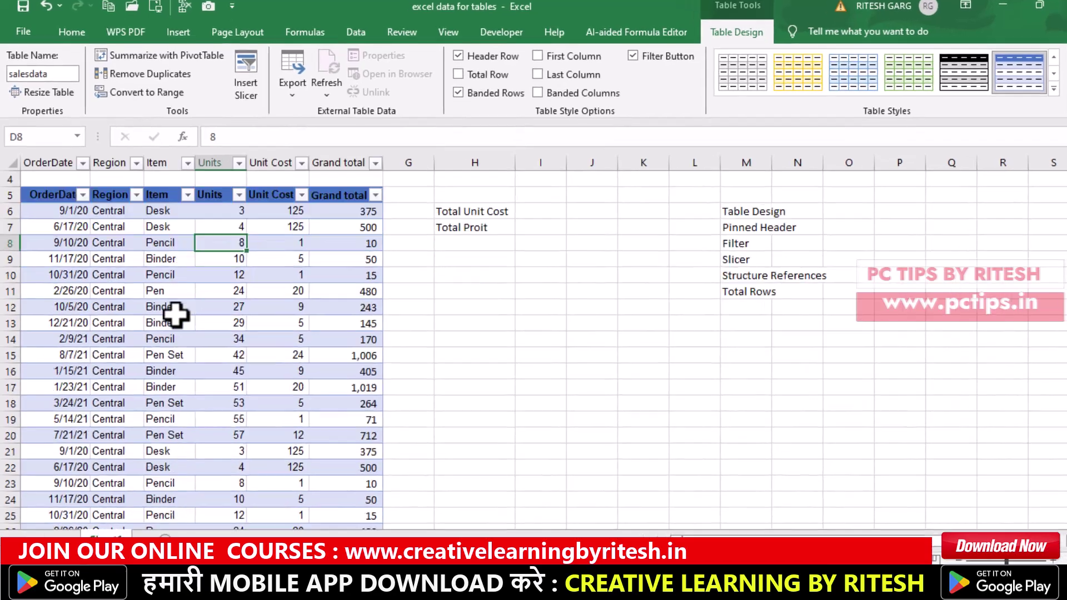
scroll(176, 315, down, 5)
scroll(238, 328, up, 2)
scroll(281, 333, up, 4)
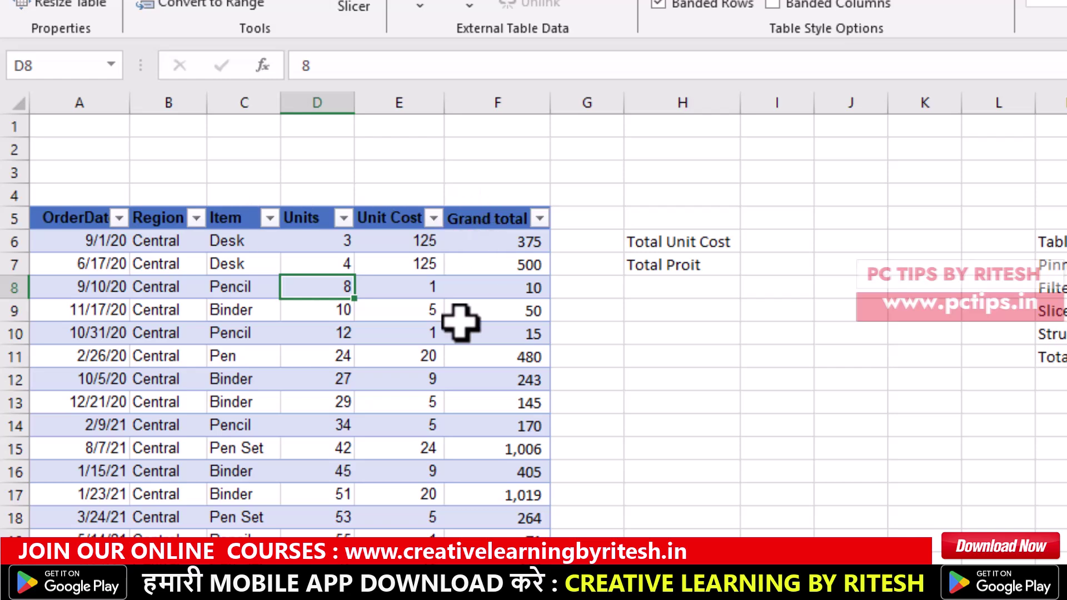
click(437, 39)
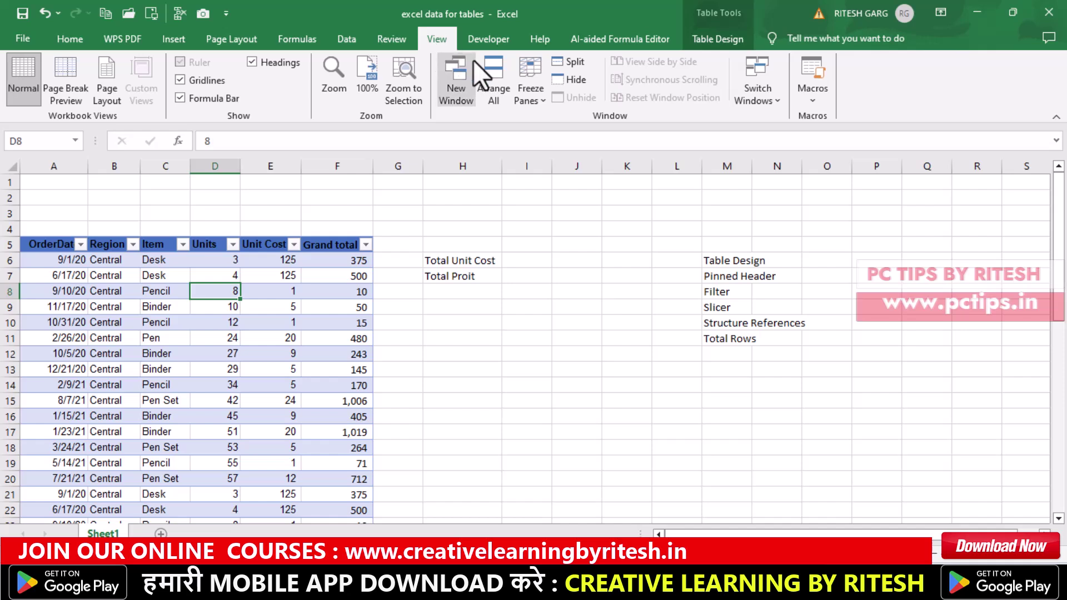
click(541, 101)
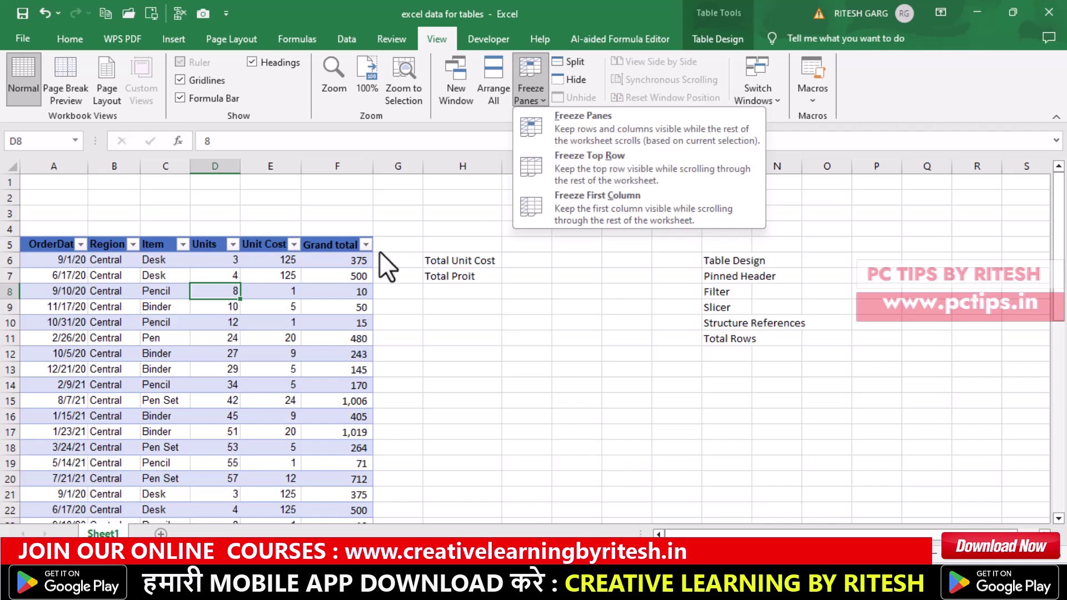
click(214, 294)
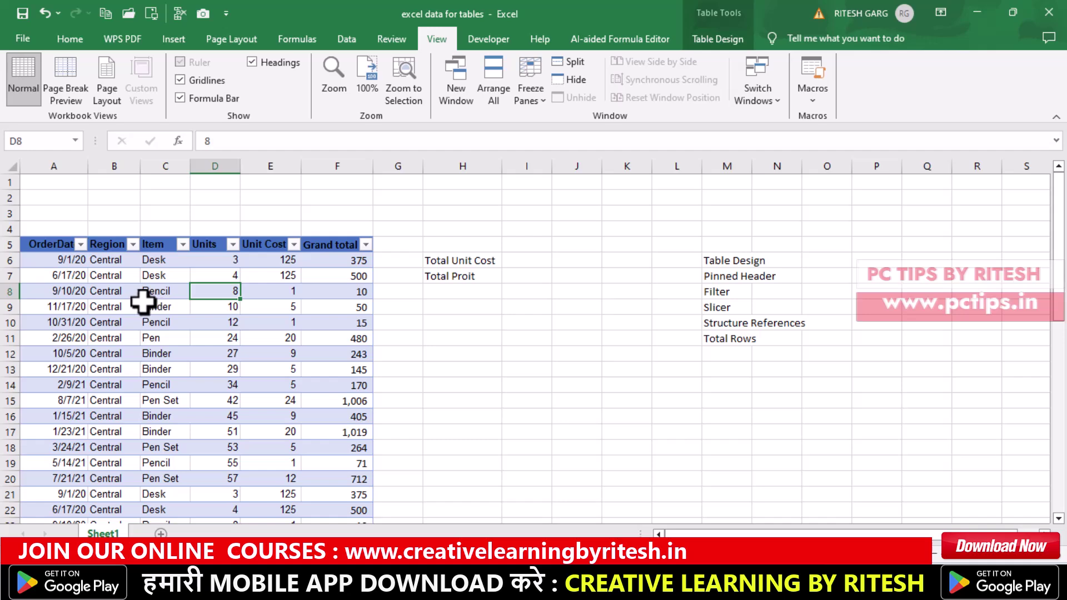
click(145, 302)
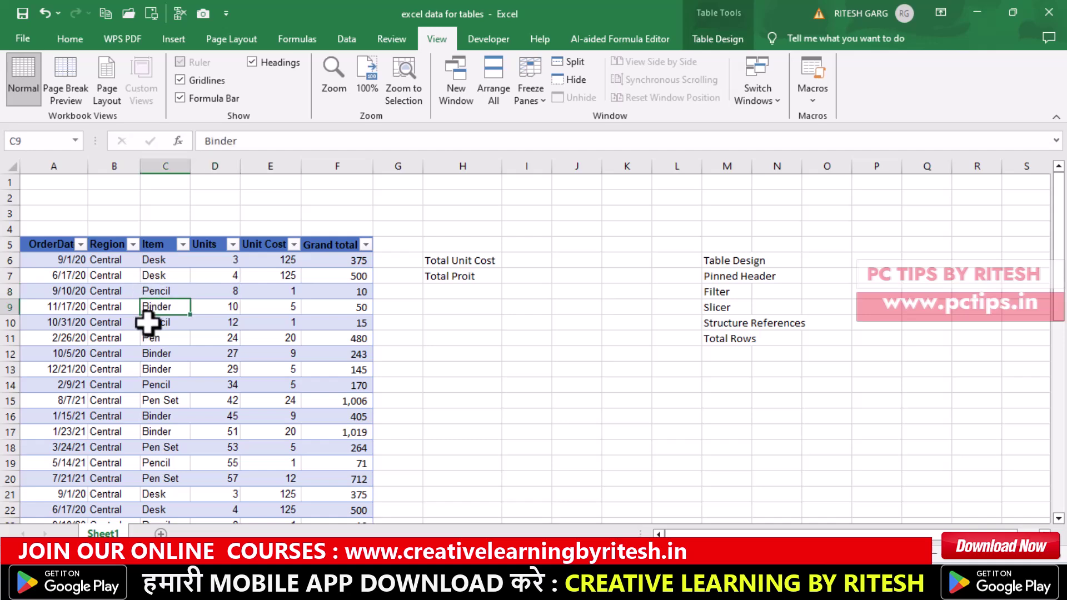
scroll(147, 325, down, 2)
scroll(147, 325, down, 6)
scroll(148, 325, down, 6)
scroll(147, 325, up, 4)
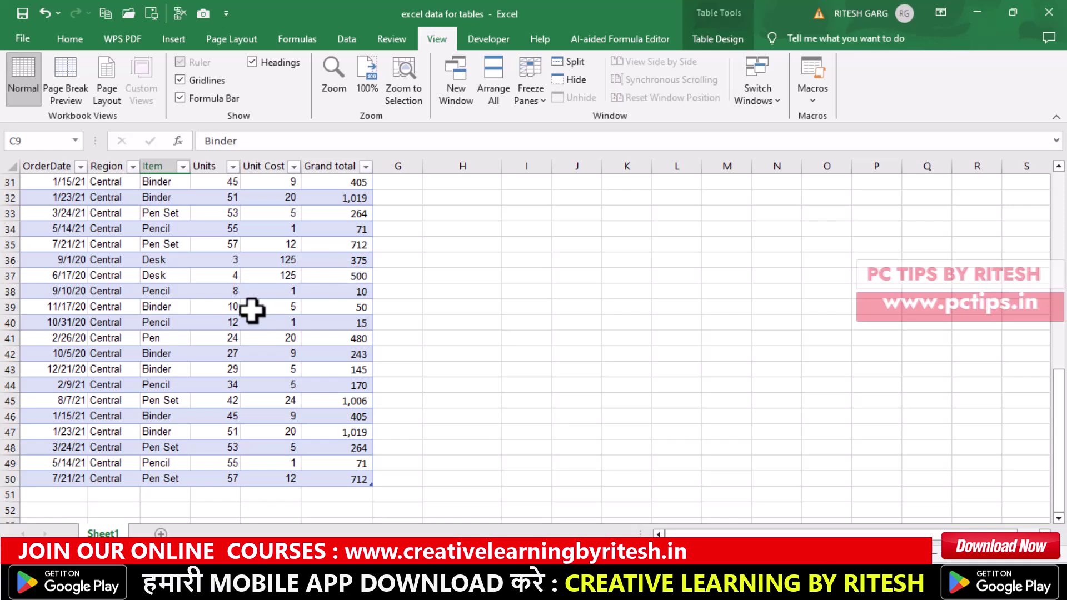
scroll(249, 311, up, 5)
scroll(249, 311, up, 3)
scroll(248, 317, up, 2)
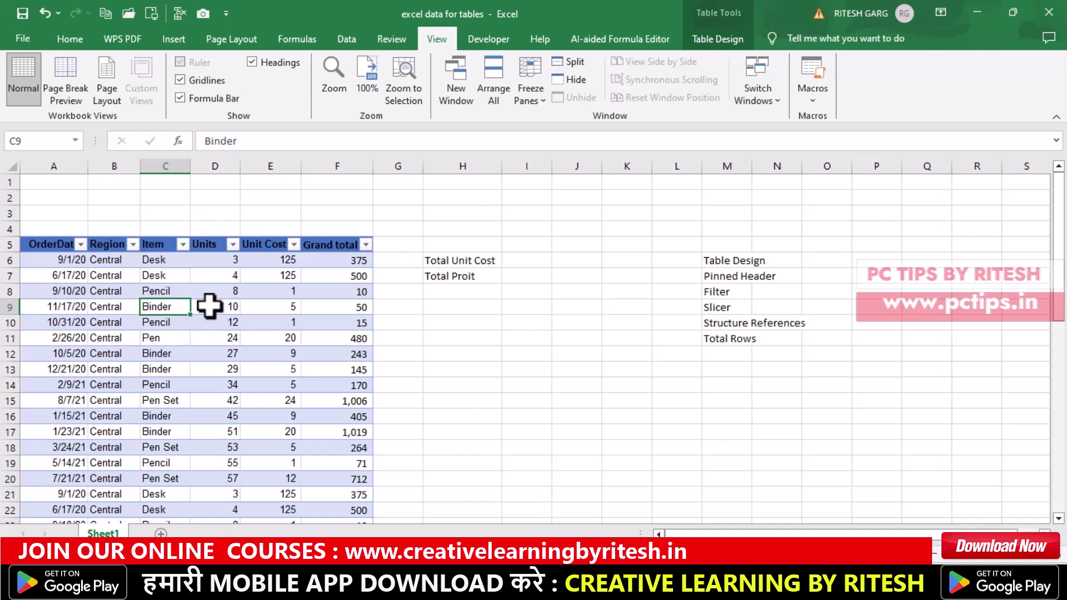
click(209, 305)
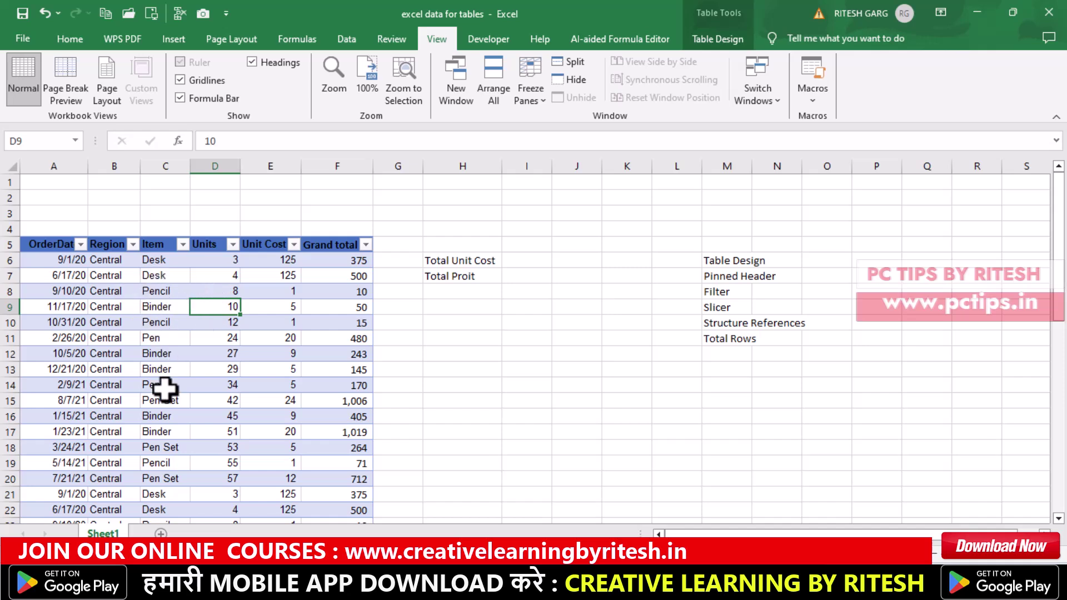
click(182, 245)
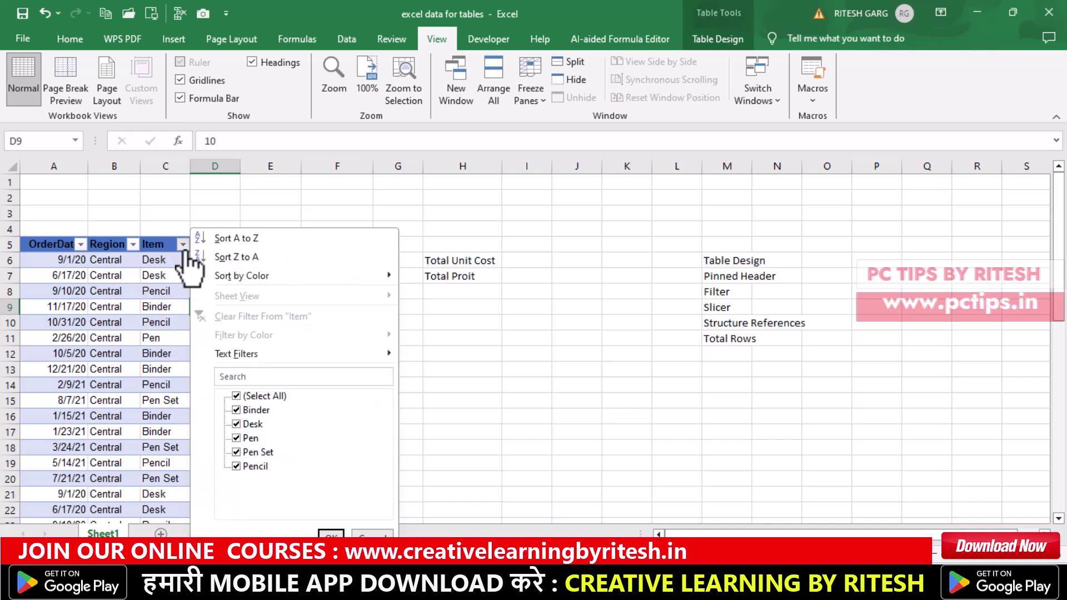
click(235, 396)
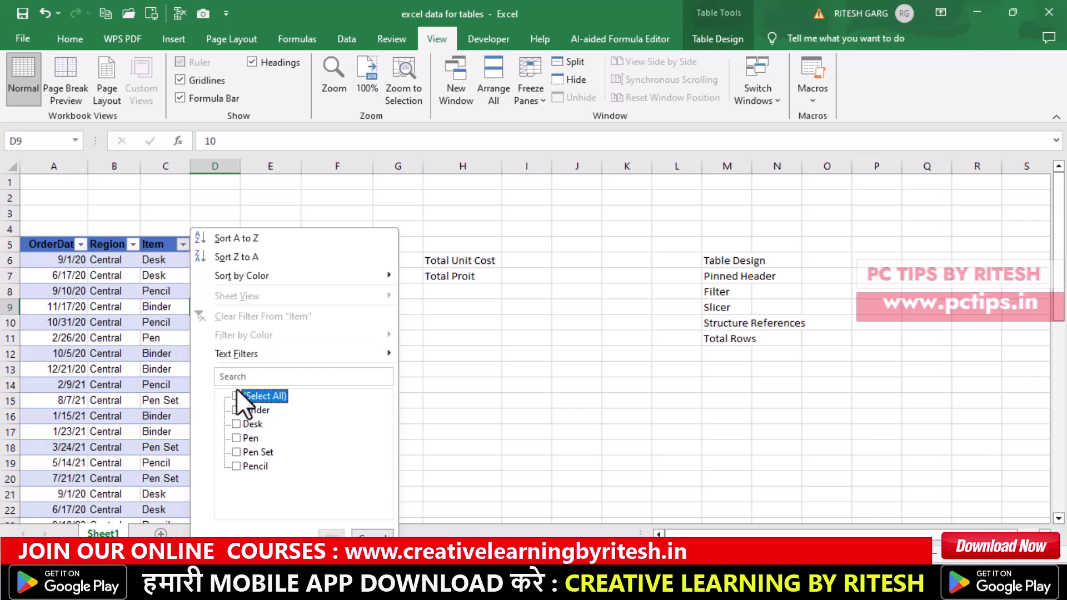
click(238, 465)
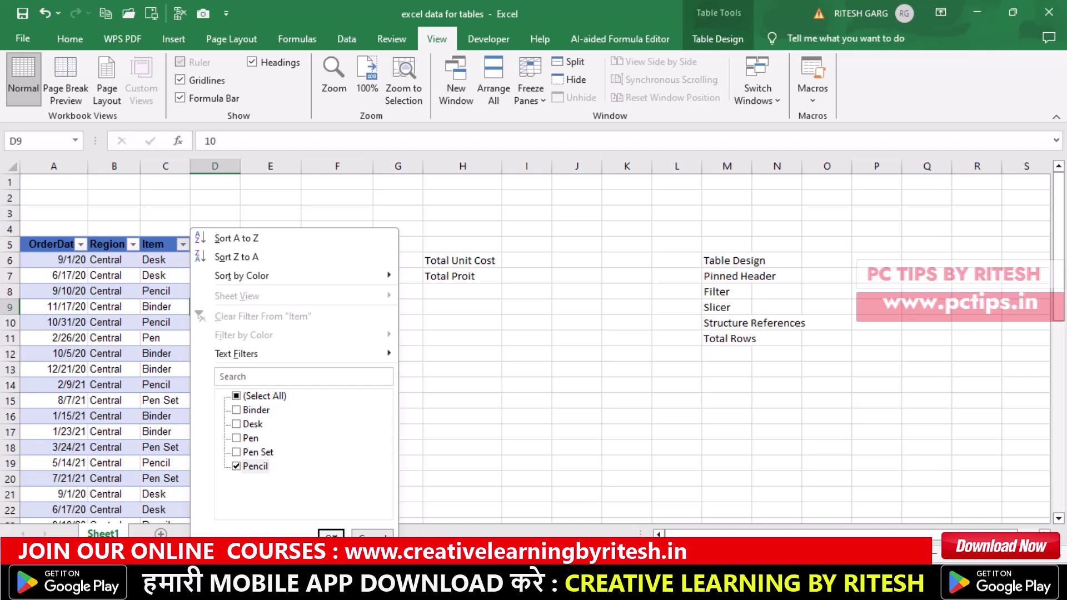
click(331, 535)
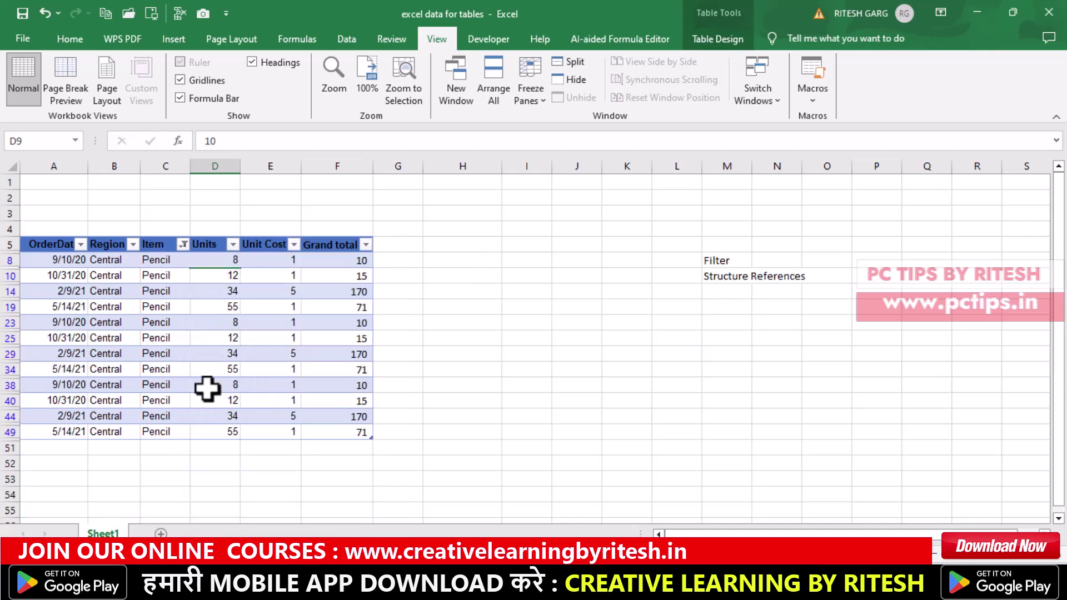
click(183, 244)
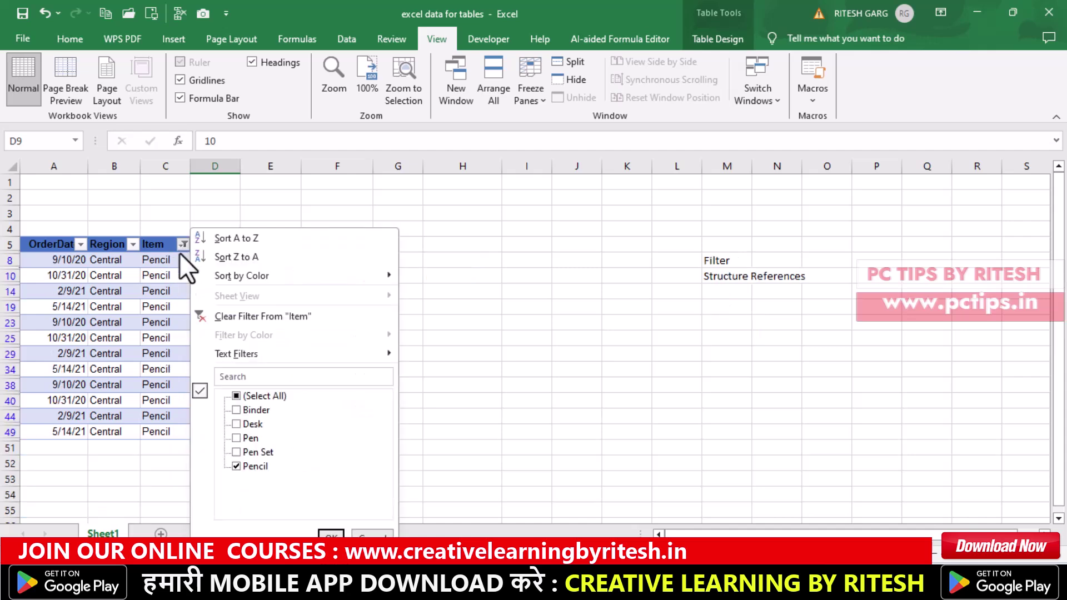
click(236, 396)
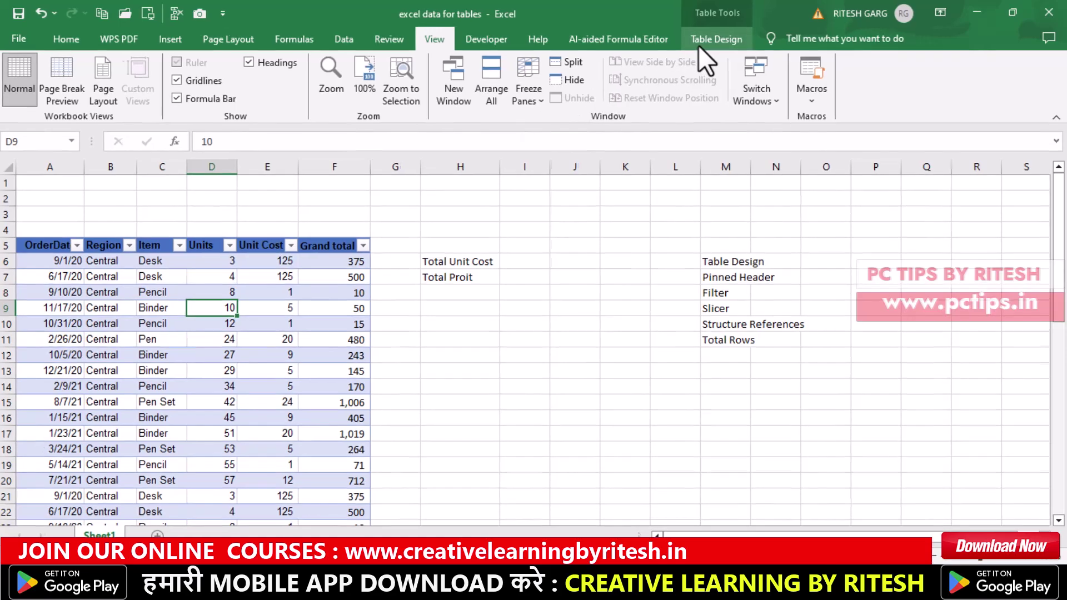
Insert slicers for the Region and Item fields of the salesdata table
click(699, 46)
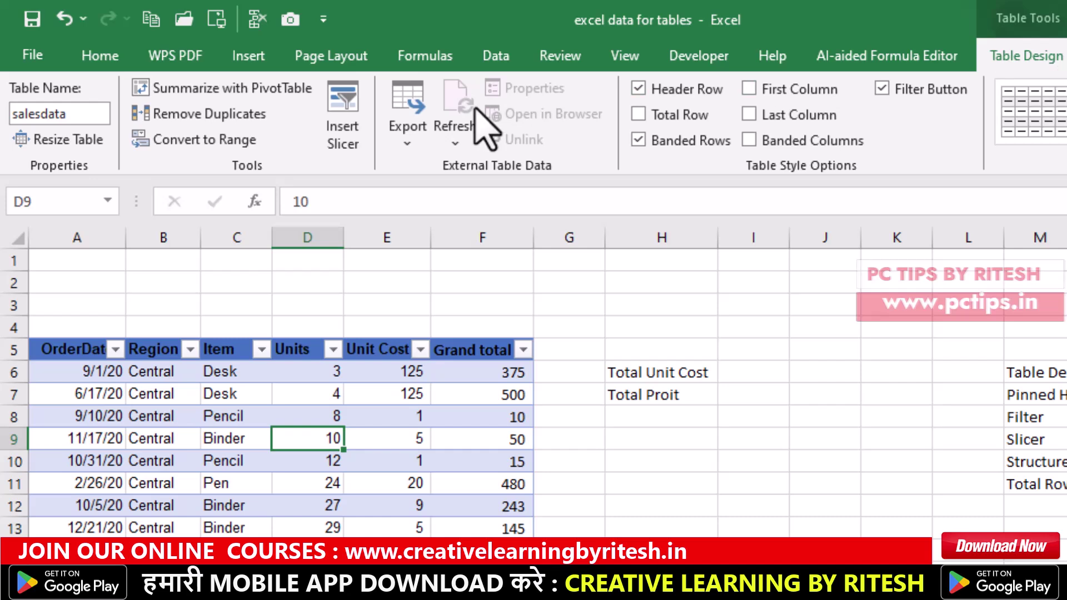
click(343, 127)
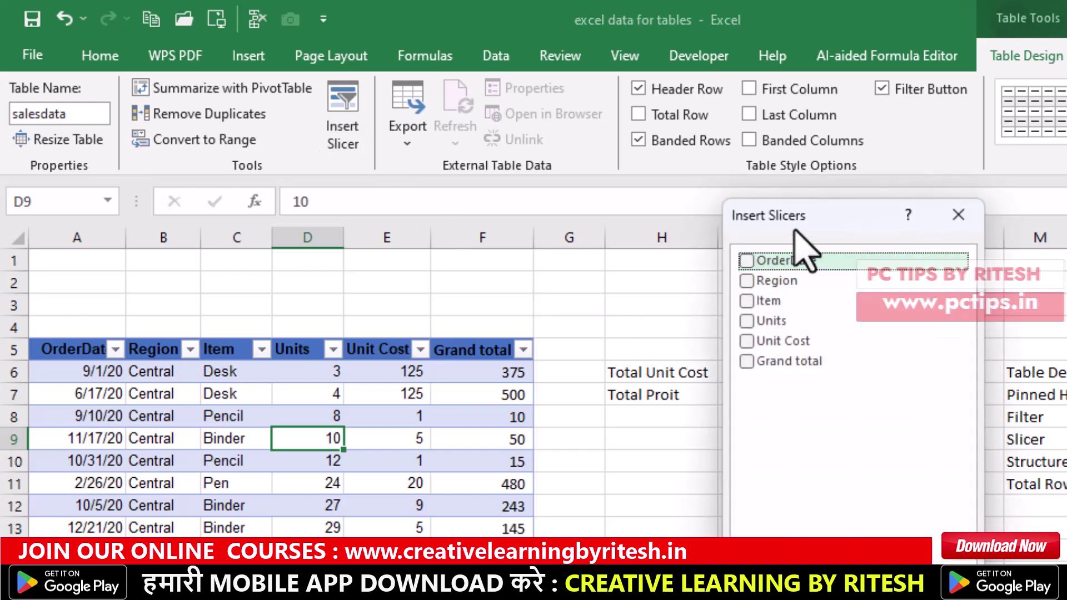
drag(799, 210, 773, 234)
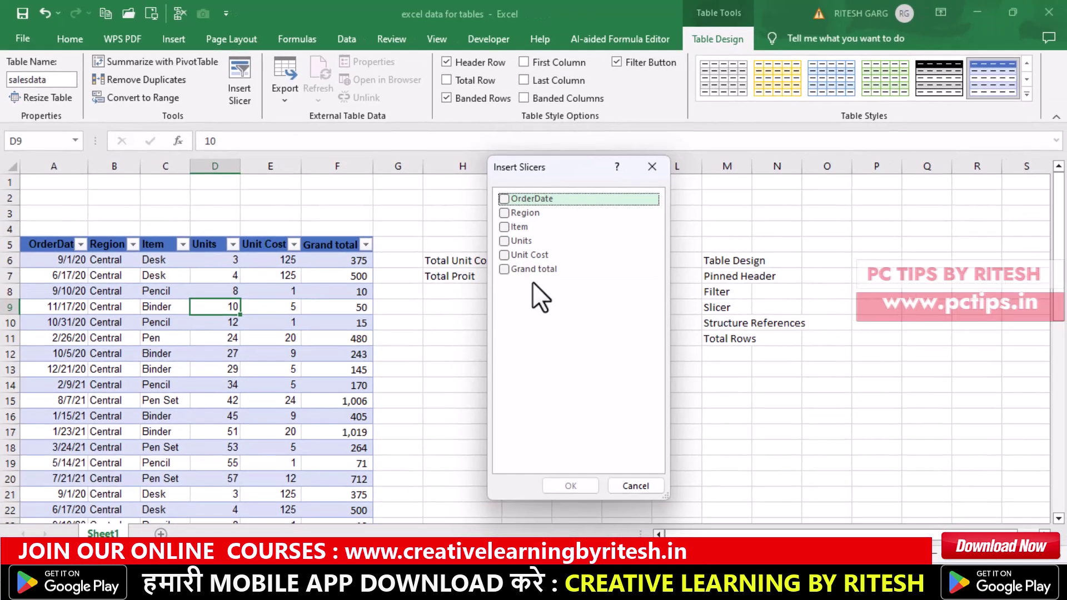
click(503, 212)
click(504, 226)
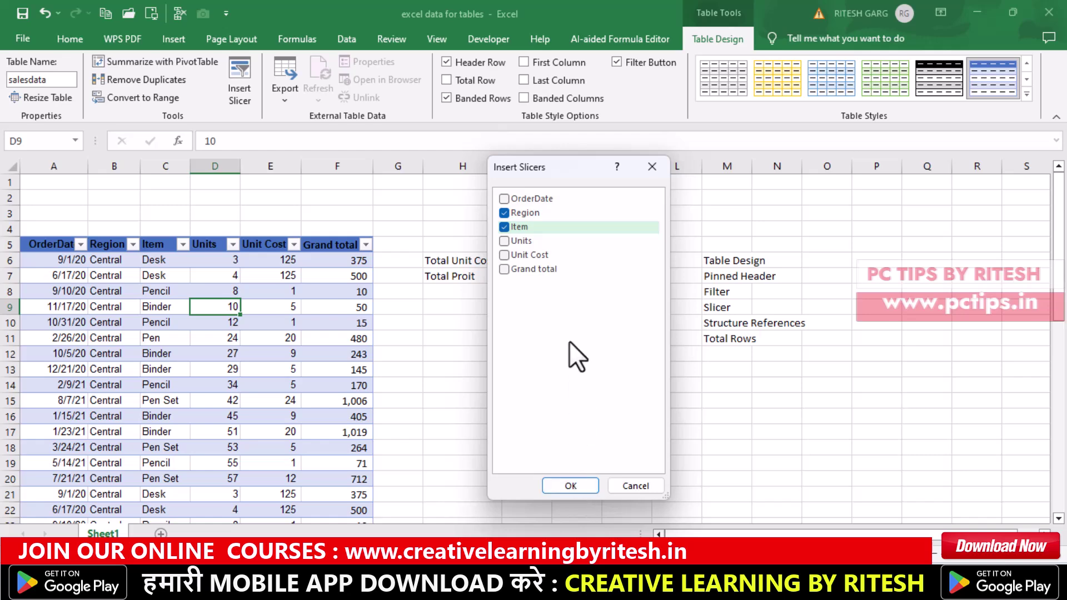
click(571, 485)
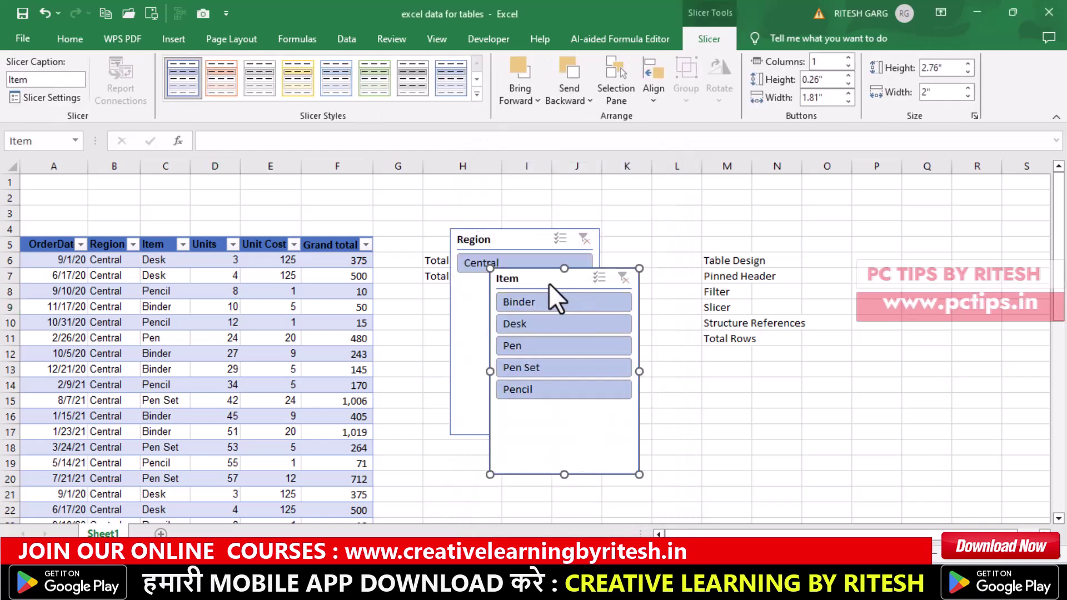
Place the Item slicer beside Region and filter through Pen, Desk, Pencil, then Binder
mouse_move(546, 281)
mouse_down()
mouse_move(708, 234)
mouse_move(420, 272)
mouse_move(666, 243)
mouse_up()
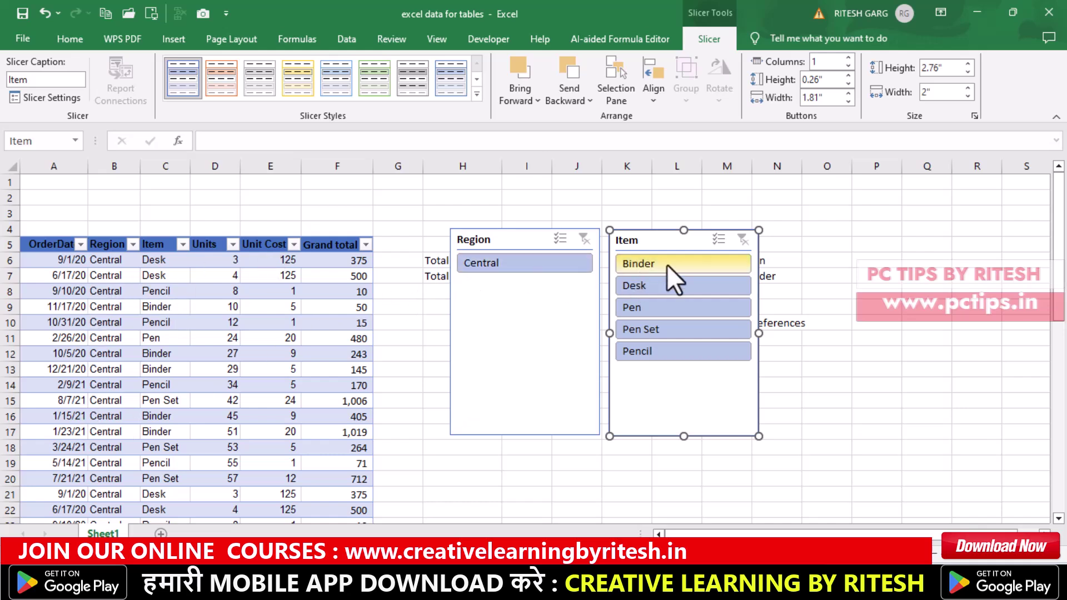
click(648, 306)
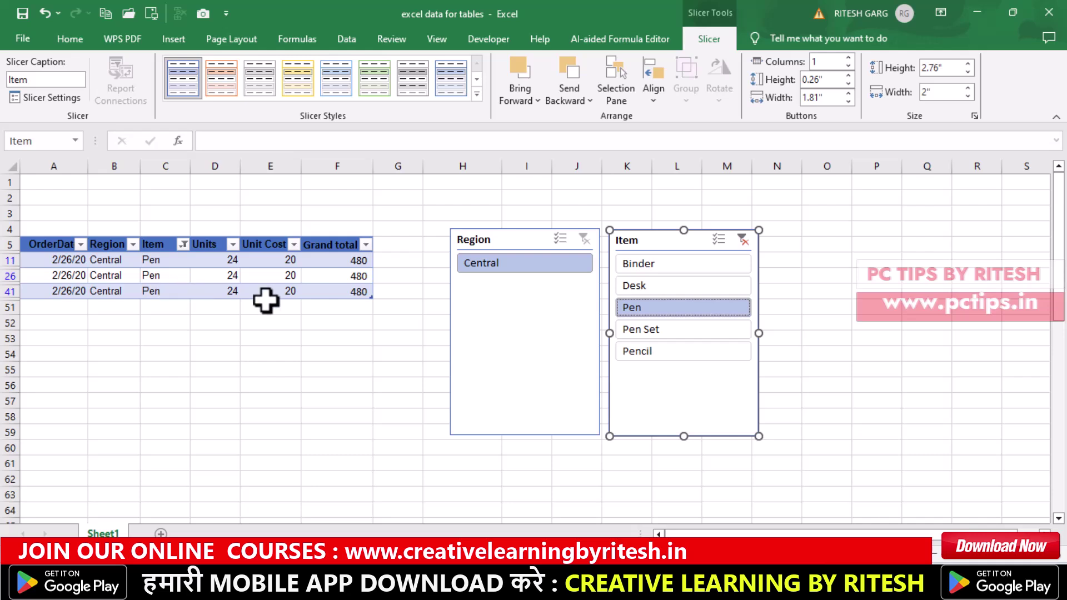
click(703, 288)
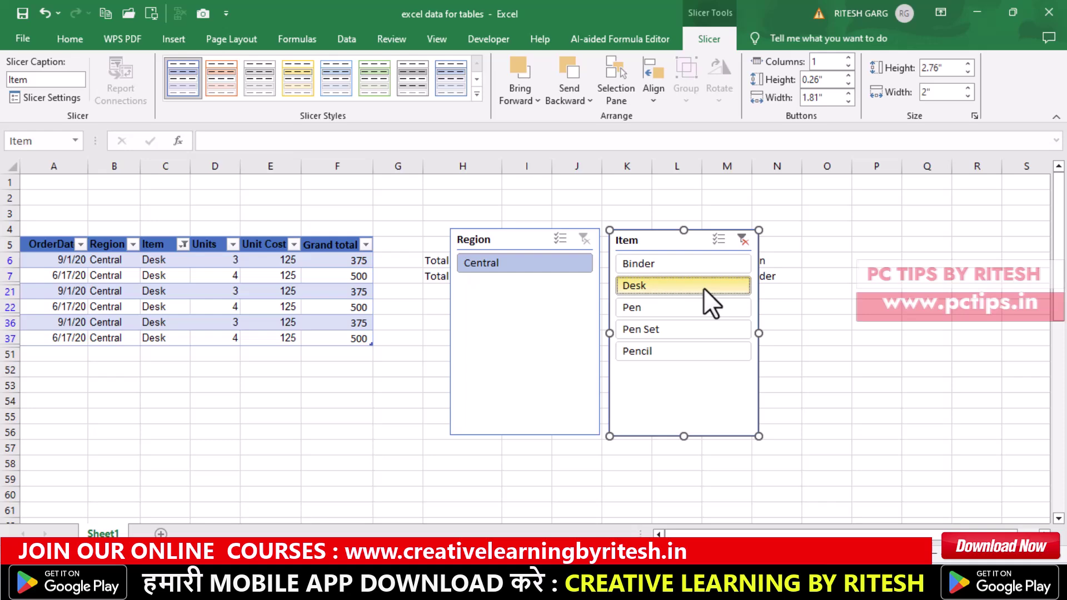
click(692, 350)
click(689, 287)
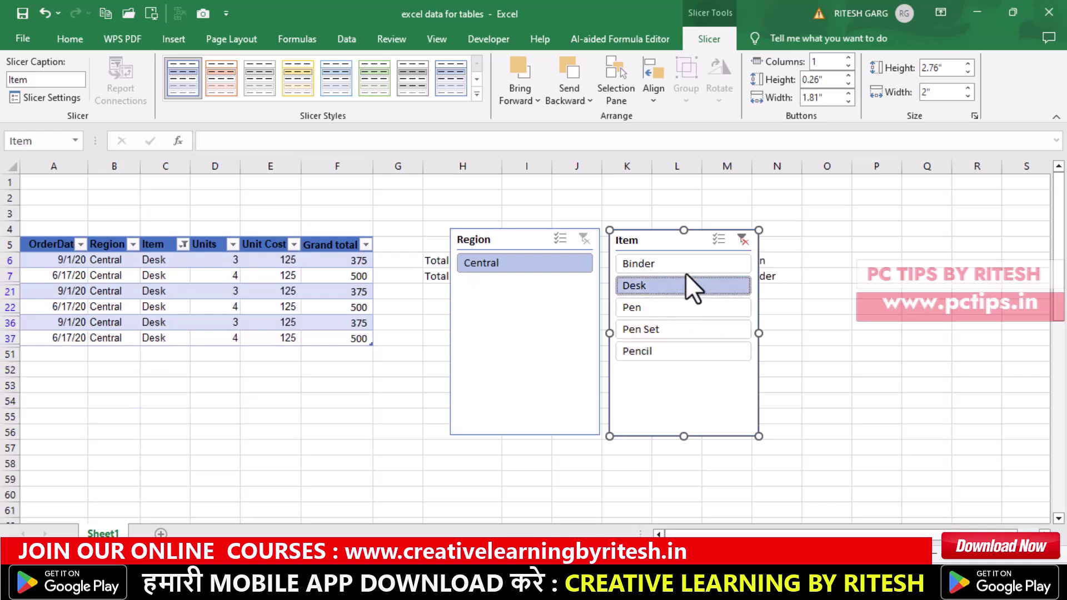
click(699, 262)
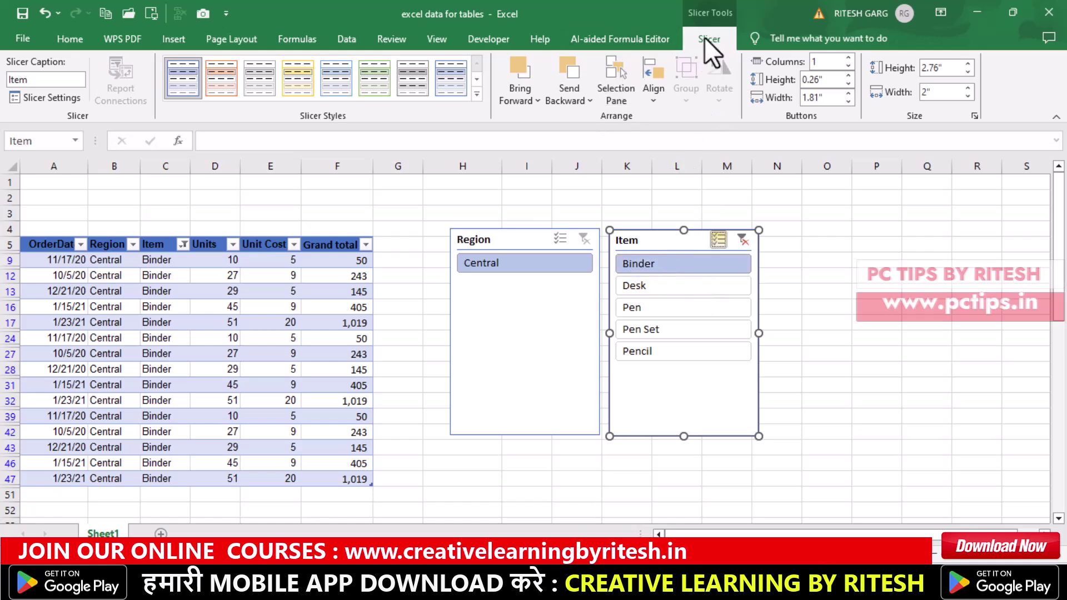
Give the Item slicer a yellow style, then delete it
click(311, 83)
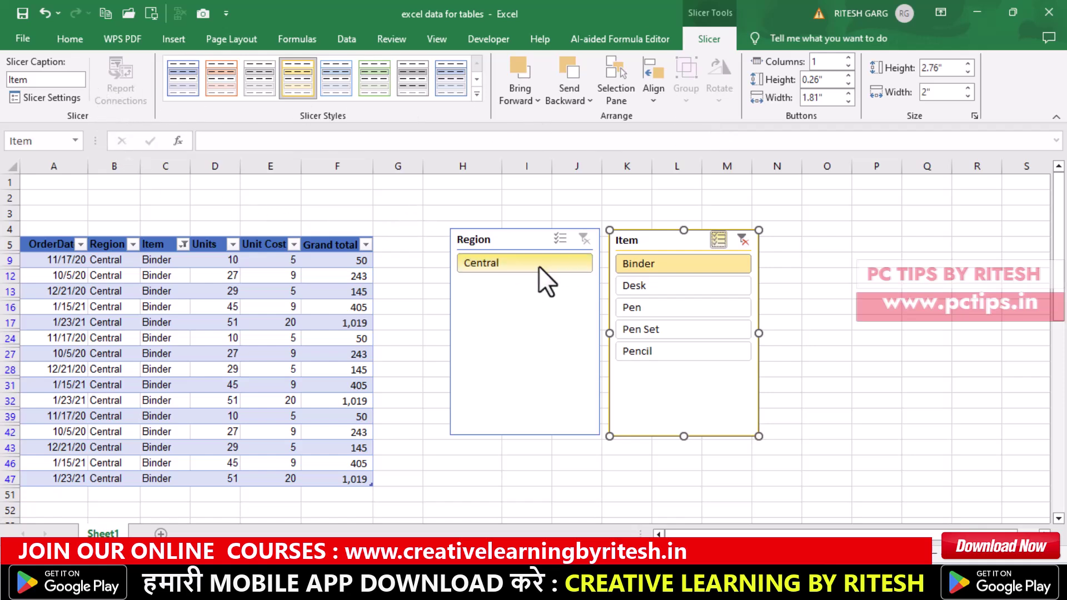
click(420, 266)
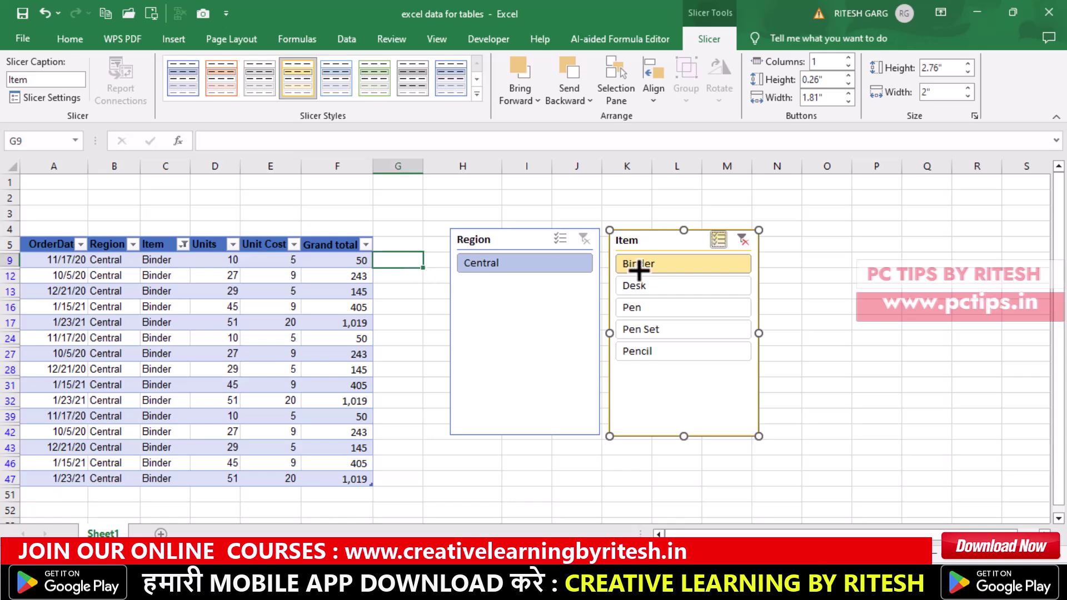
click(669, 238)
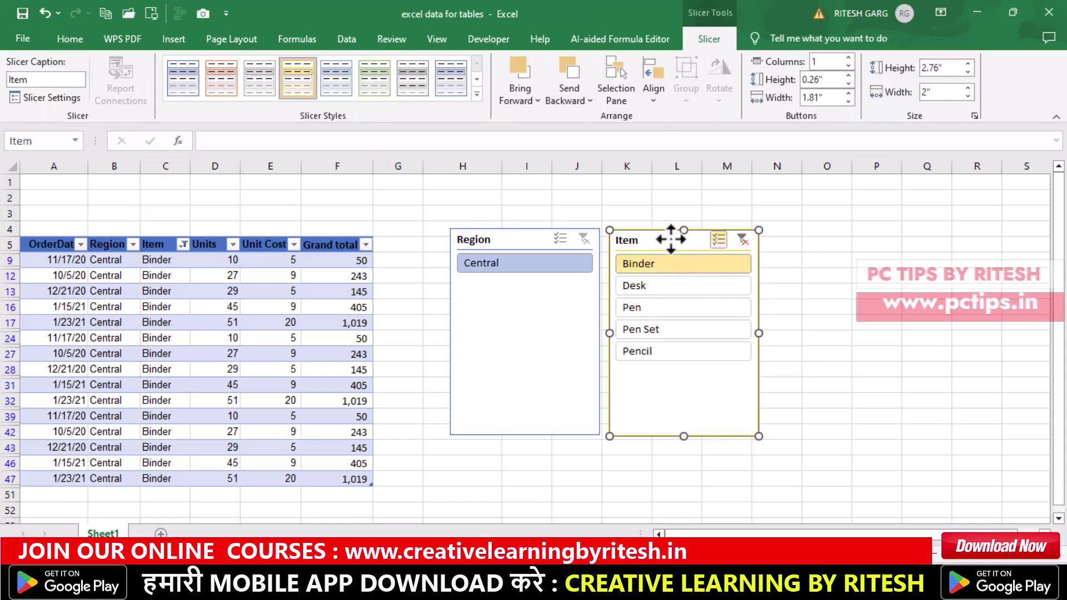
key(Delete)
Delete the Region slicer and add a Grand Total header in F5 to extend the table
click(532, 242)
key(Delete)
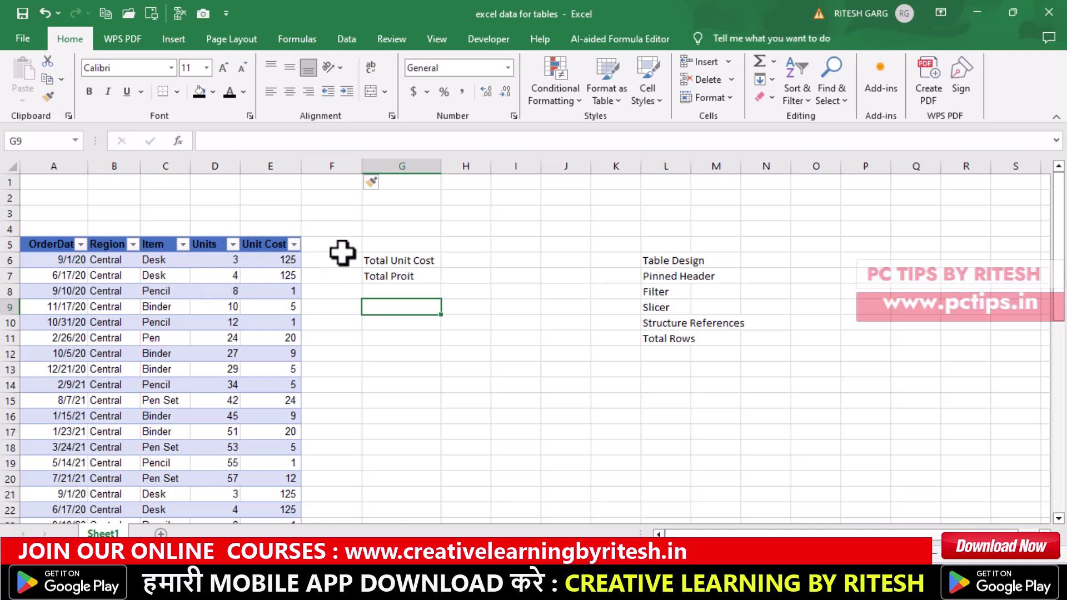
click(325, 246)
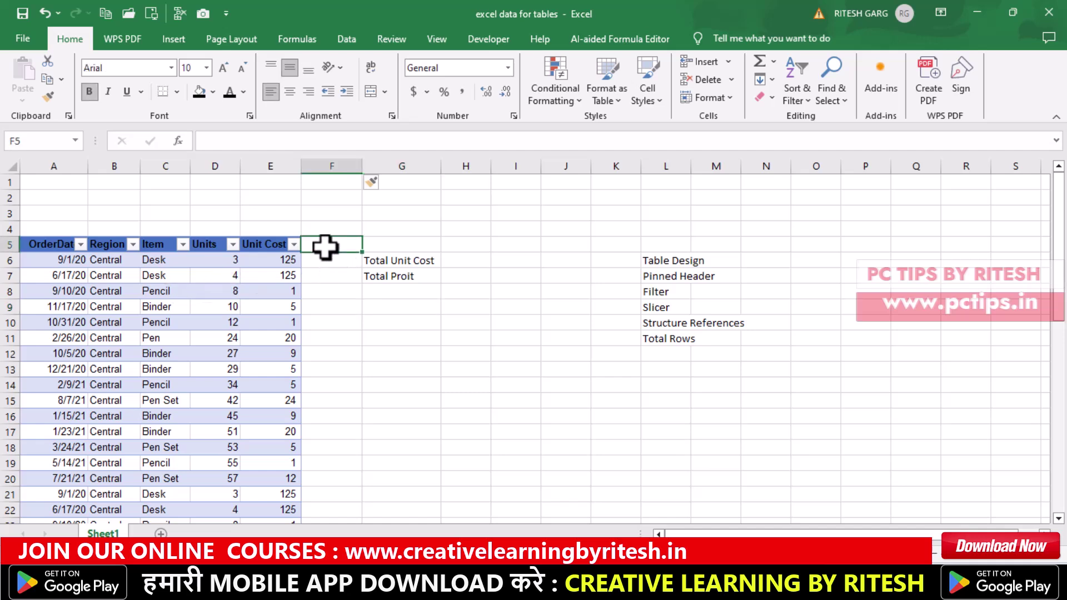
text(Grand Total)
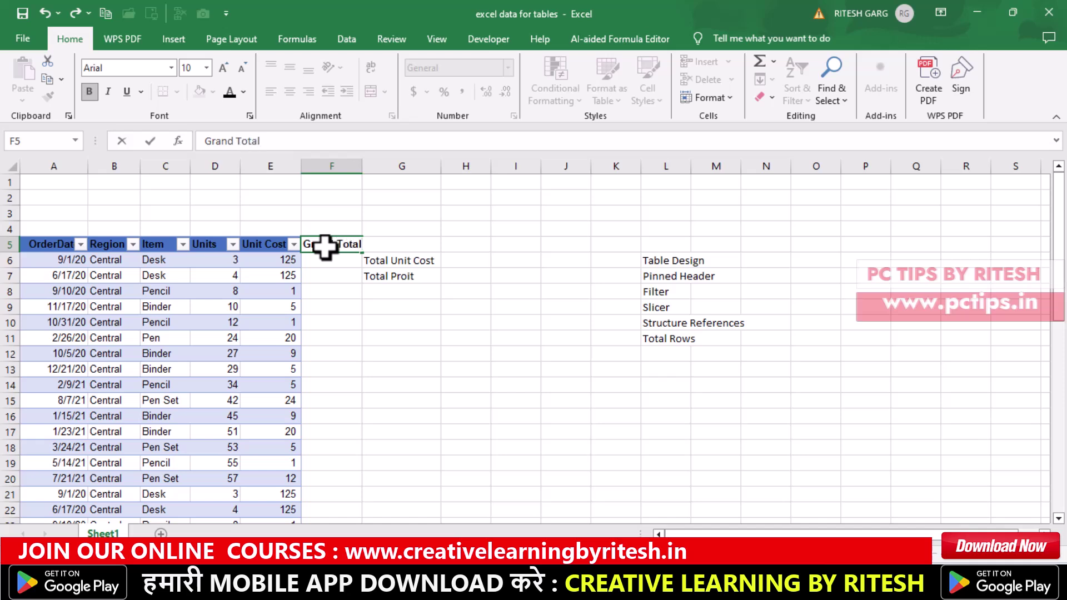
key(Tab)
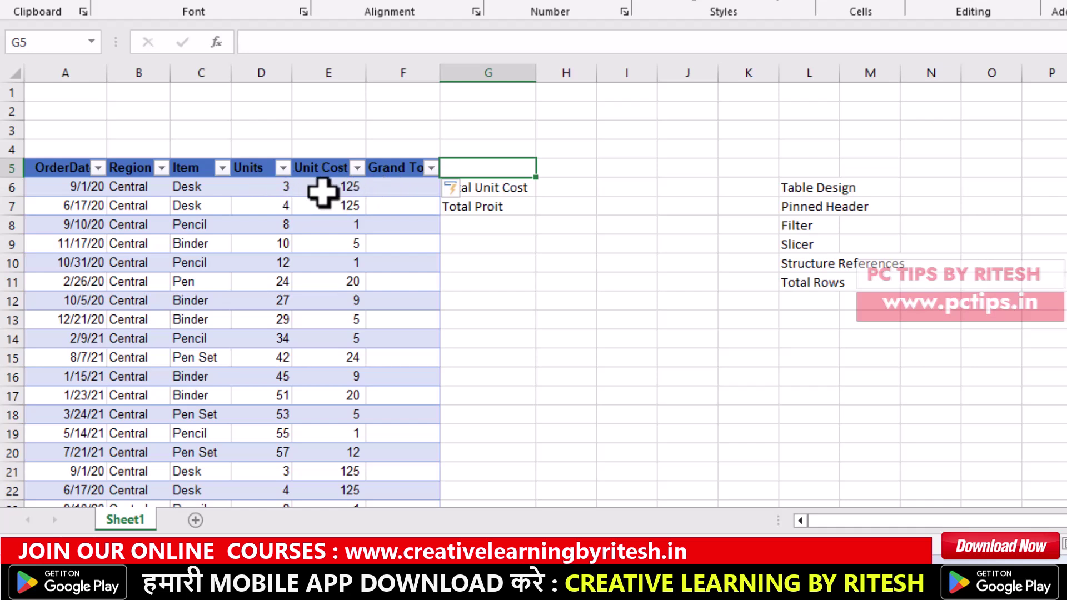
Enter a Units times Unit Cost formula in F6 so it fills the whole Grand Total column
click(415, 188)
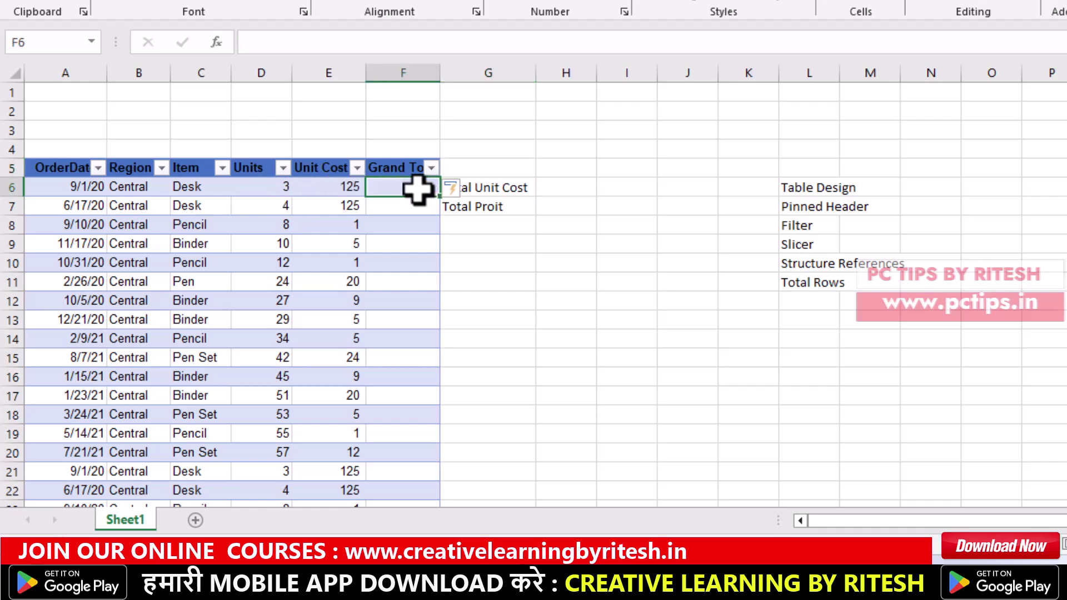
text(=)
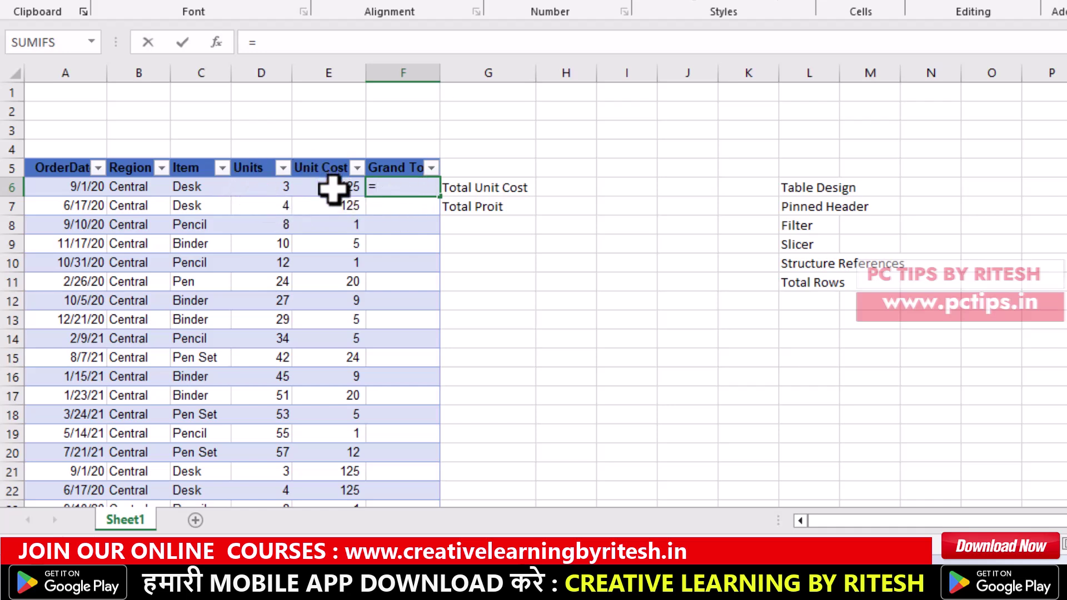
click(255, 190)
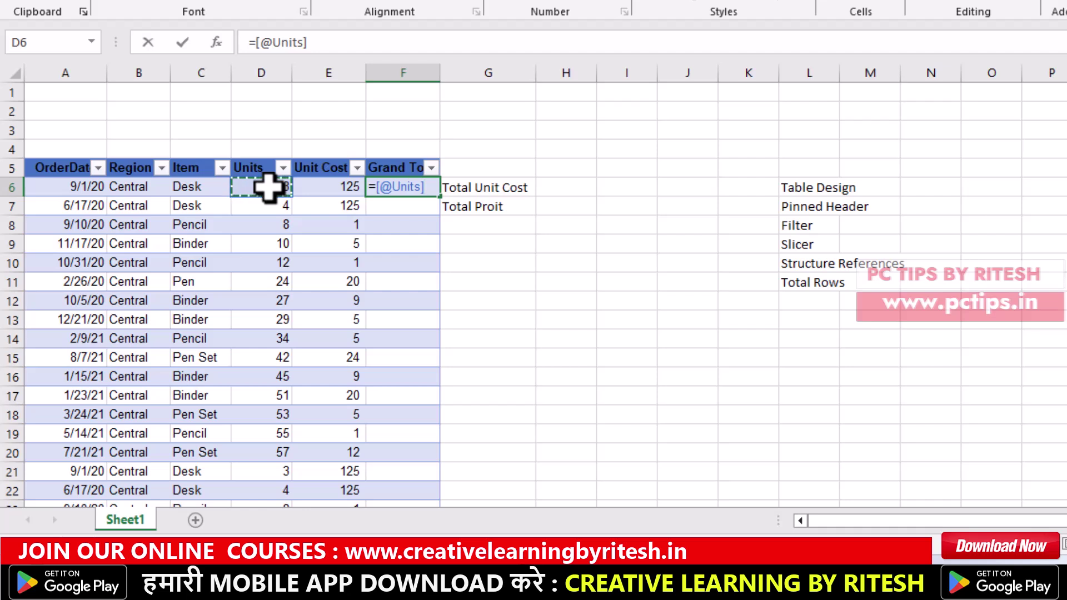
text(*)
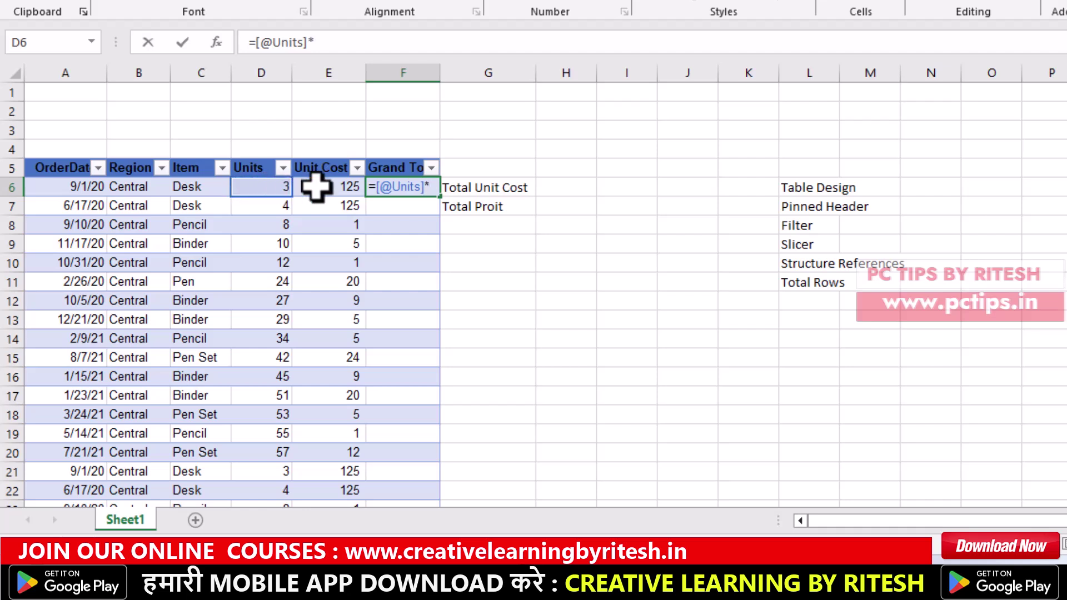
click(317, 186)
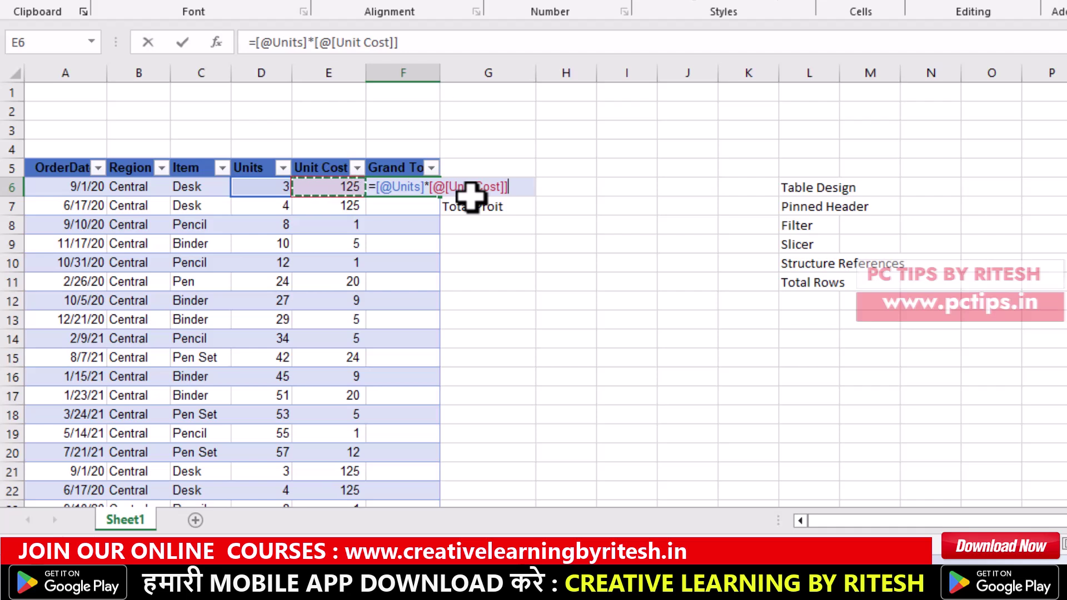
key(Tab)
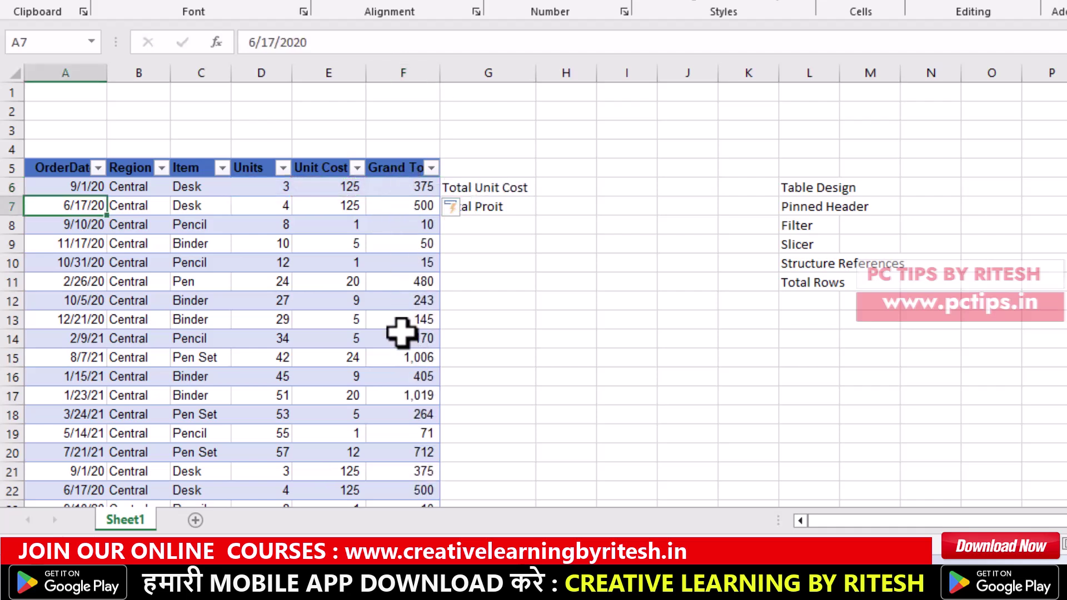
Spot-check the calculated Grand Total values in column F, from F7 down to F20
click(407, 202)
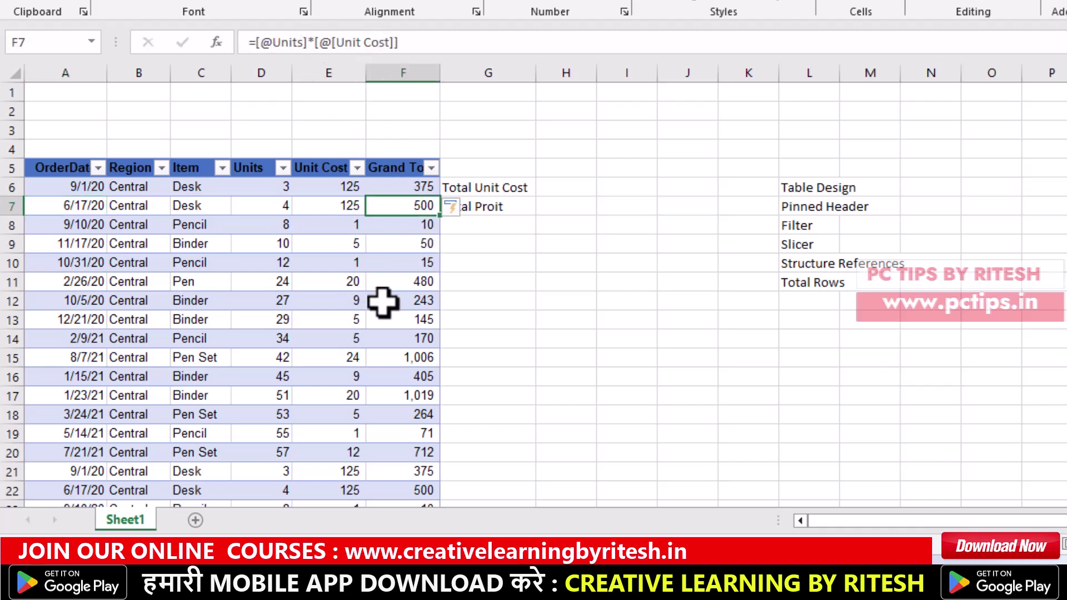
click(393, 280)
click(386, 356)
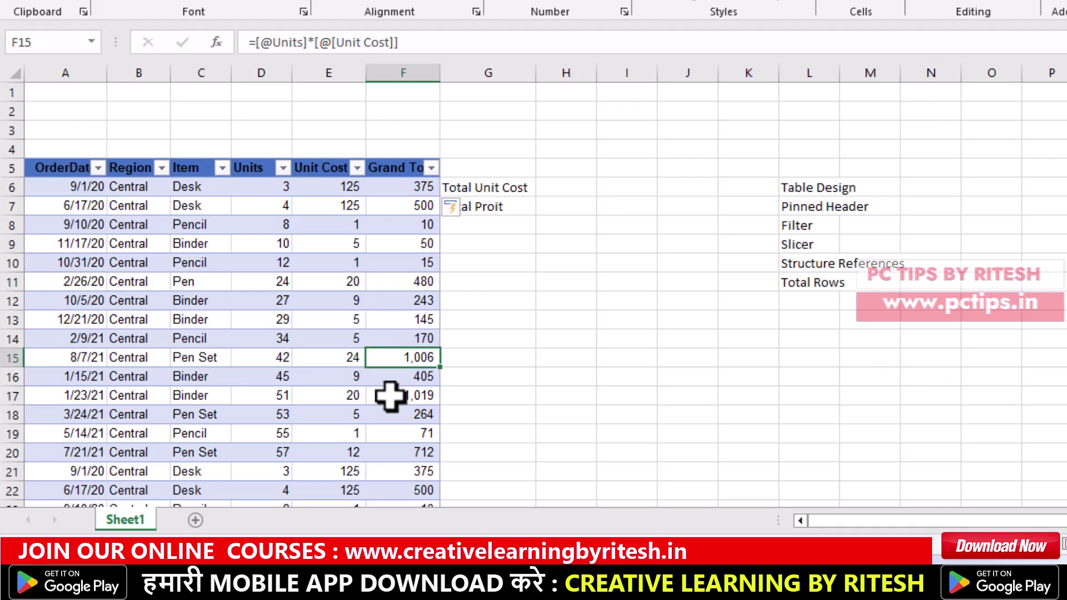
click(392, 396)
click(396, 452)
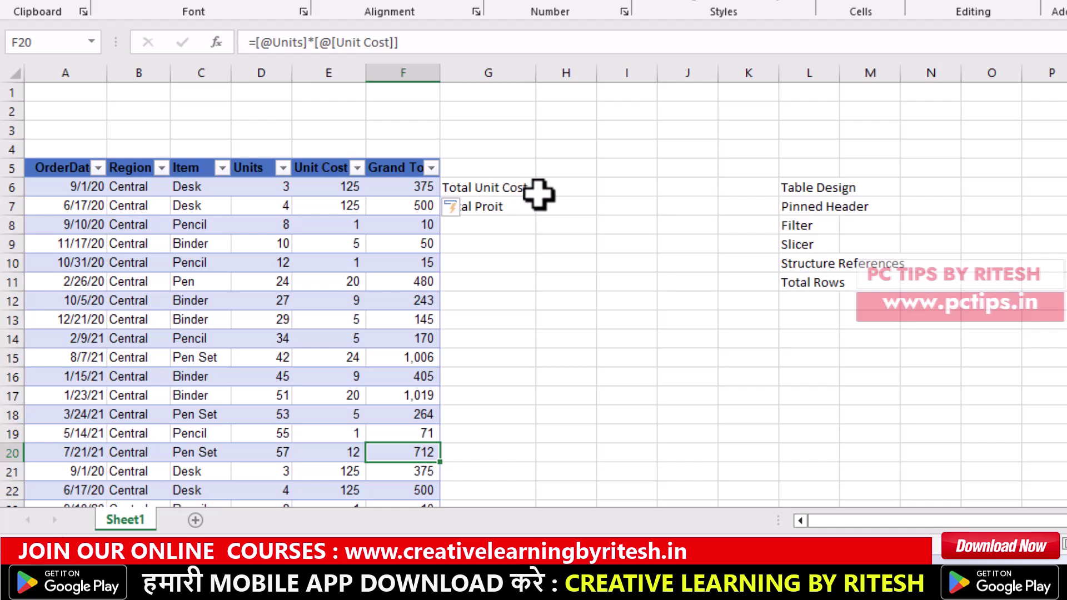
click(566, 192)
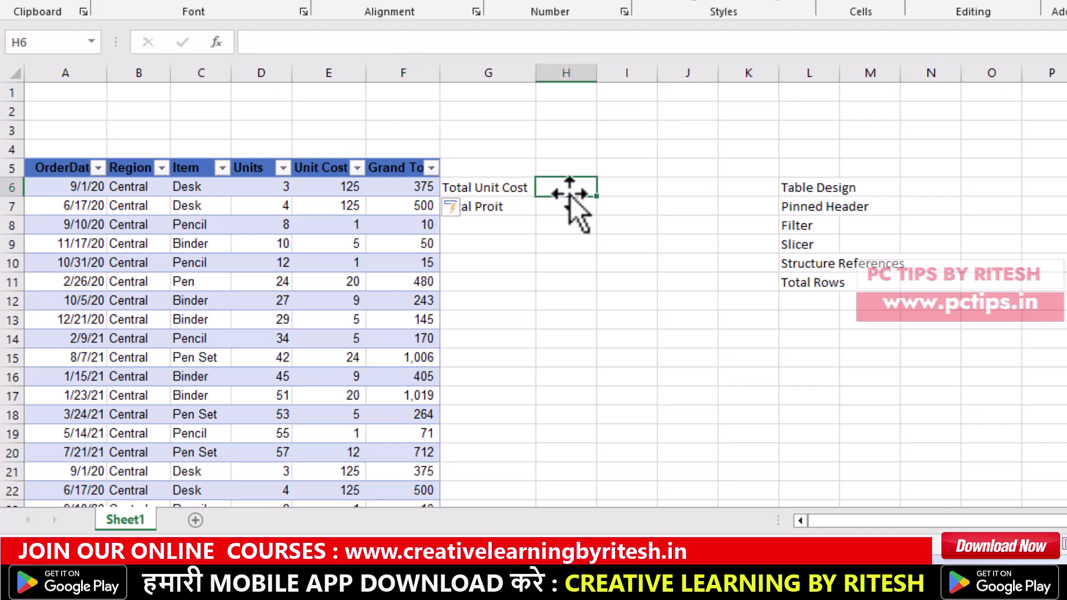
Enter =SUM(salesdata[Unit Cost]) in H6, giving a Total Unit Cost of 1,105
text(=su)
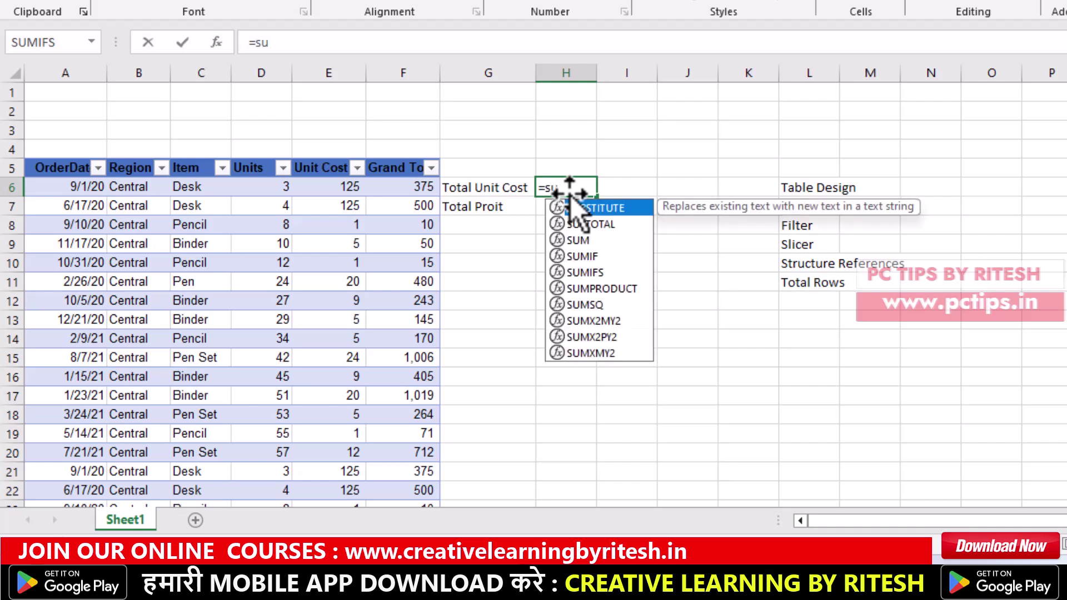
text(m)
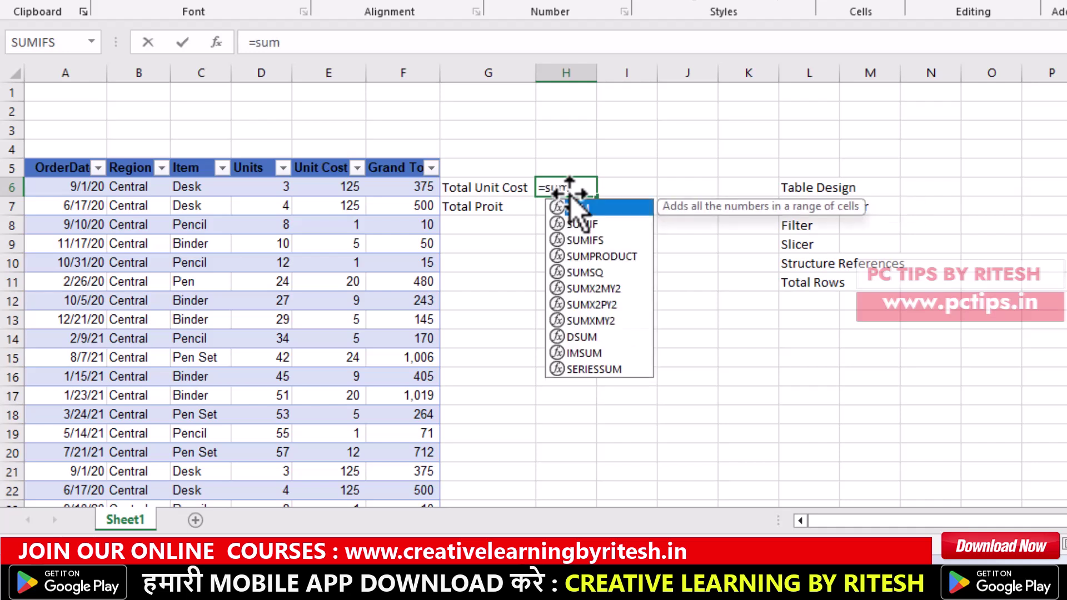
key(Tab)
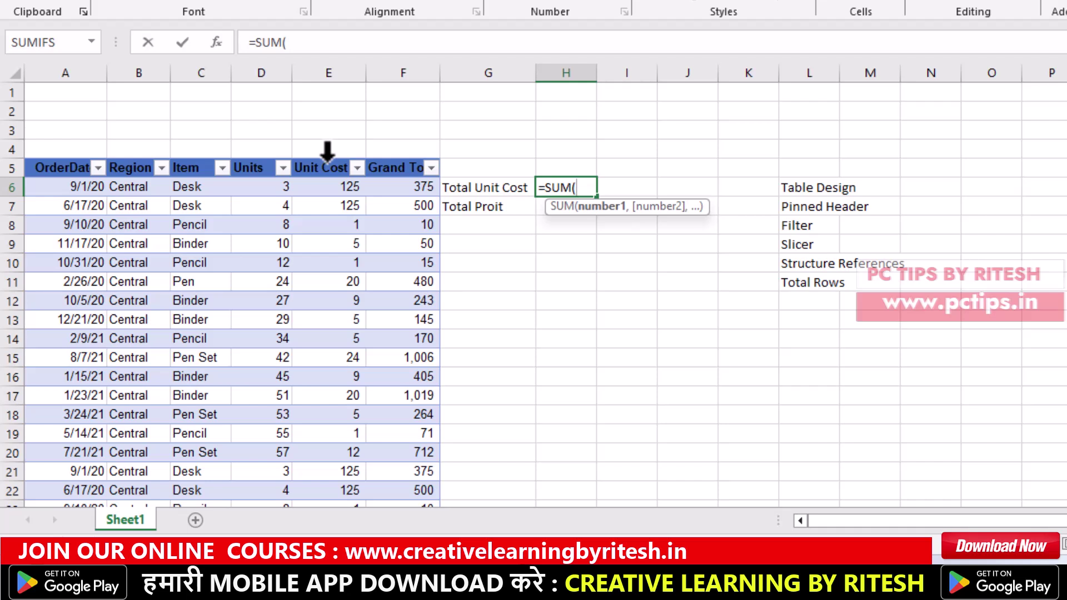
click(327, 151)
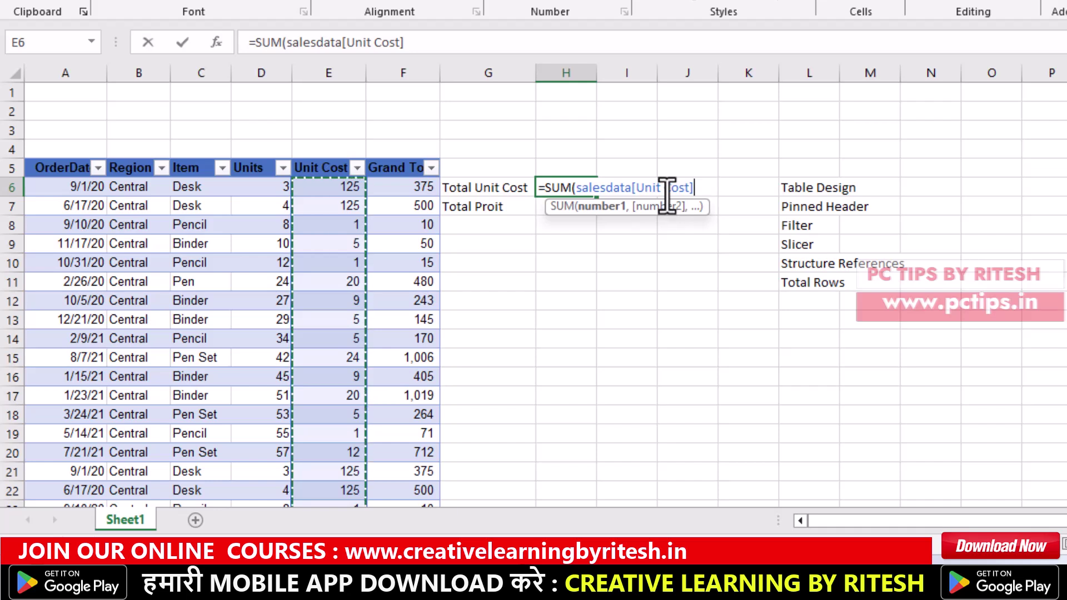
text())
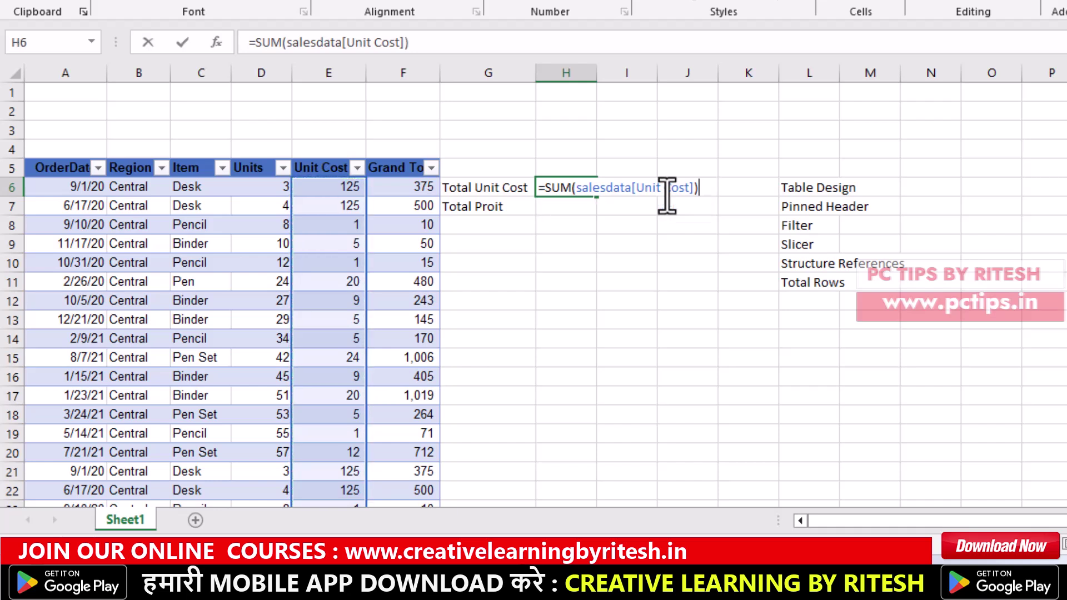
key(Tab)
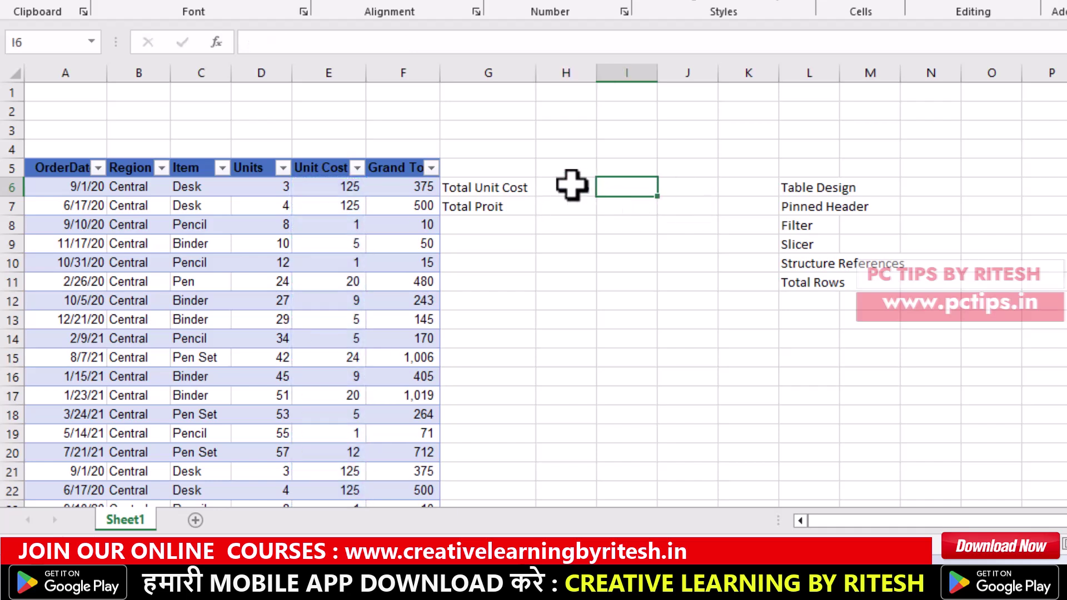
click(572, 187)
text(=SUM(salesdata[Unit Cost]))
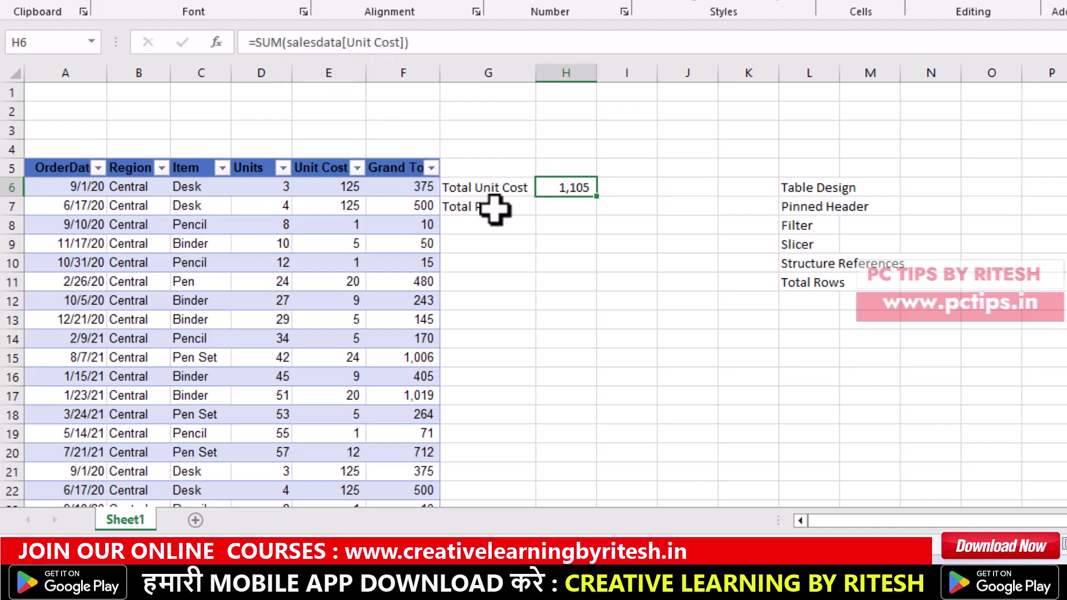
In H7, SUM the salesdata Grand Total column to show 16,395 beside Total Proit
key(Down)
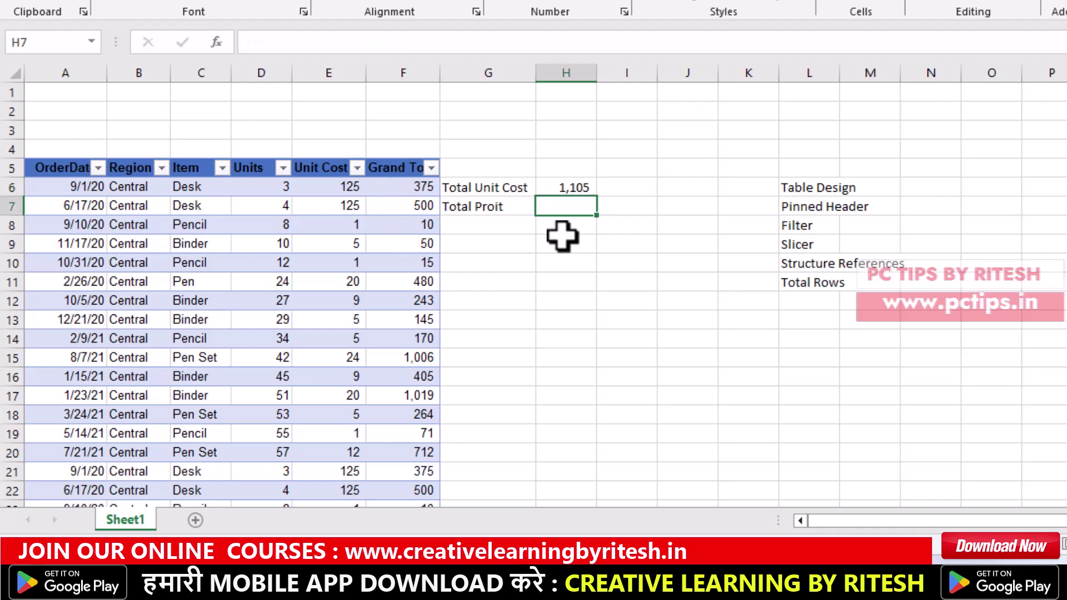
text(=)
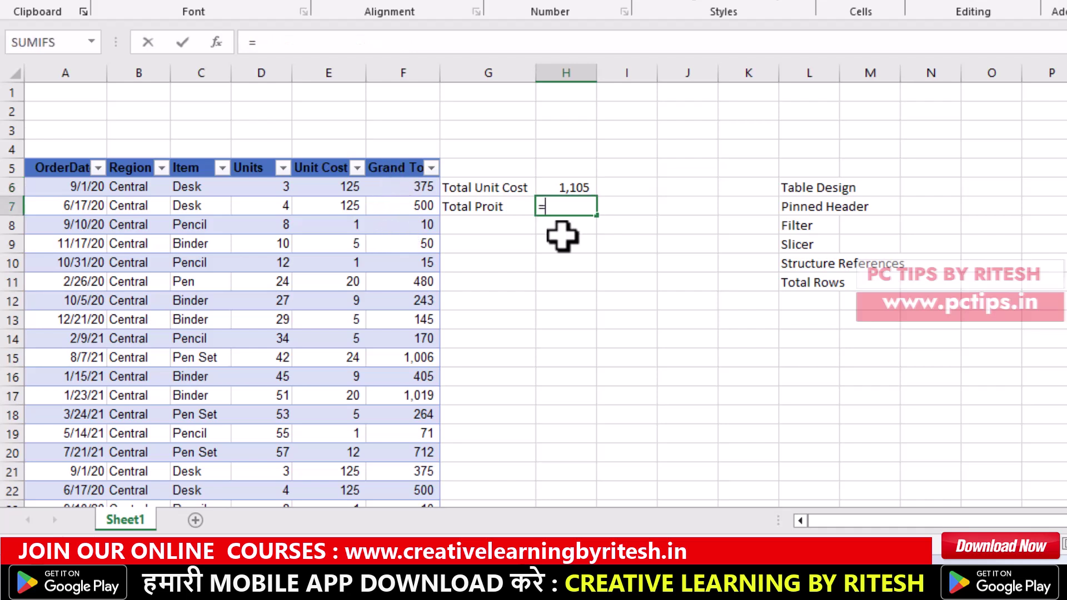
text(sum)
key(Tab)
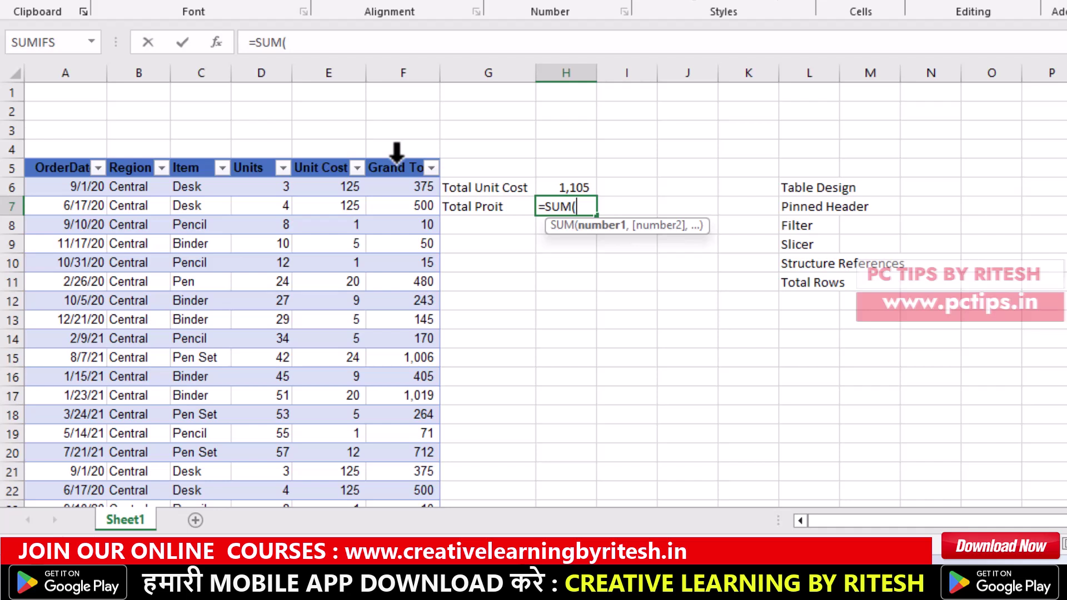
click(396, 153)
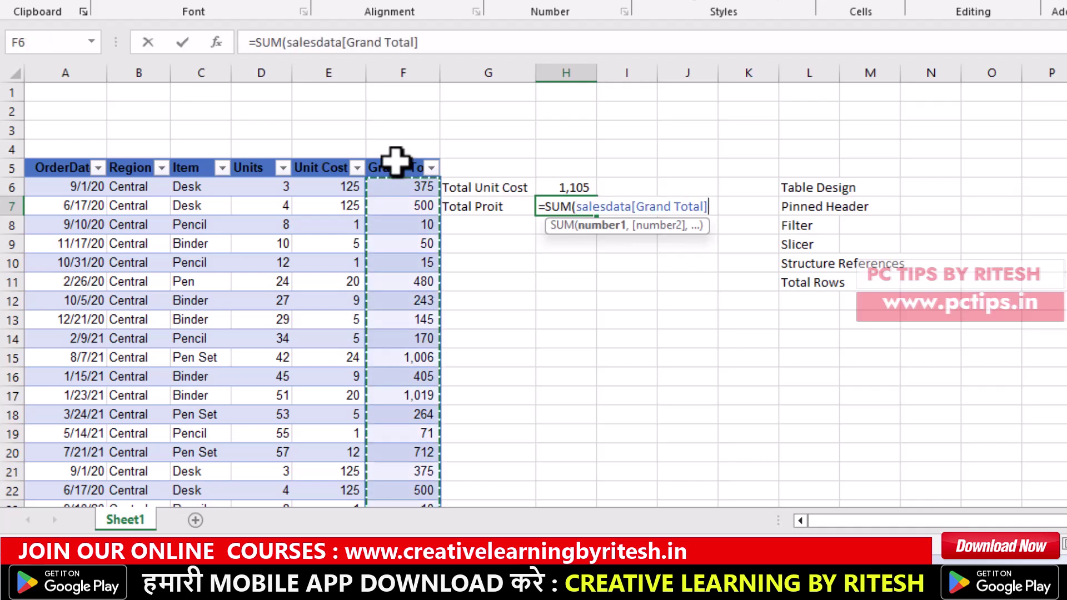
key(Tab)
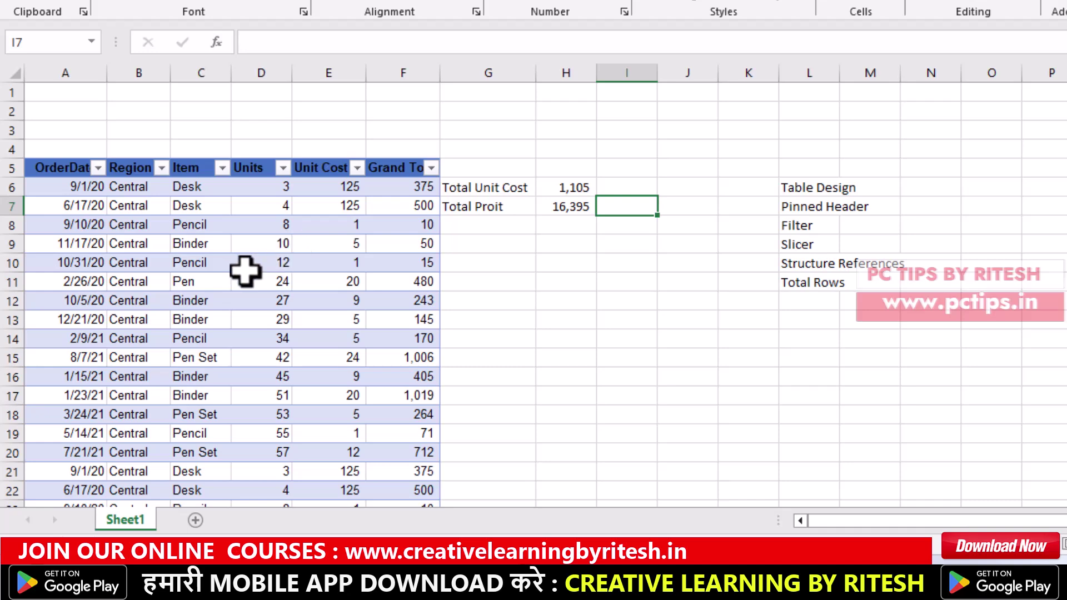
Enable Total Row for the salesdata table, showing 16,395 under Grand Total in row 51
scroll(243, 278, down, 2)
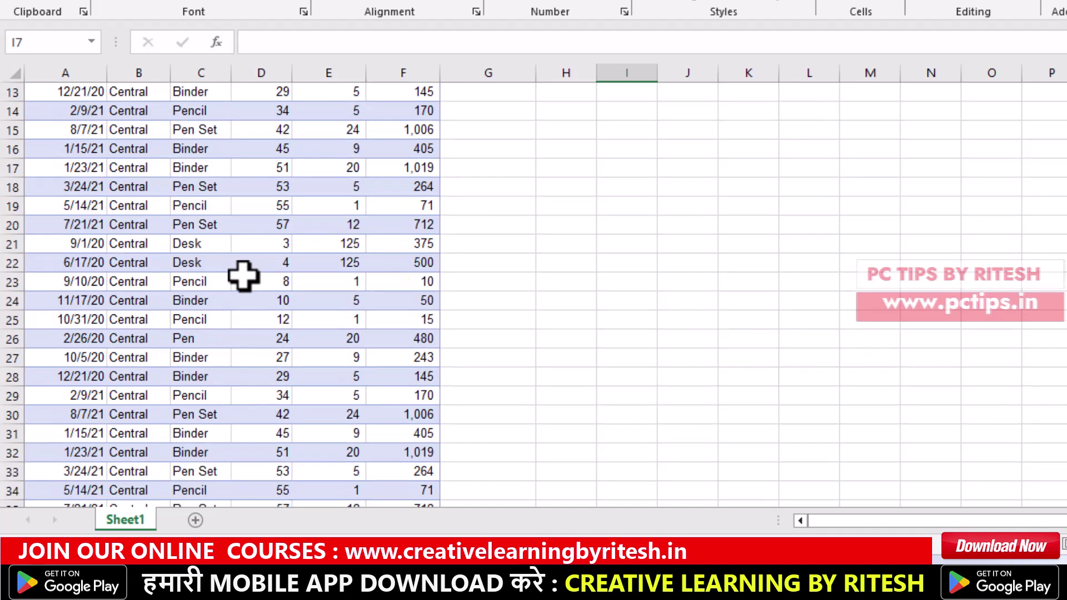
scroll(244, 276, down, 3)
scroll(244, 275, down, 1)
scroll(245, 275, down, 3)
scroll(247, 275, up, 3)
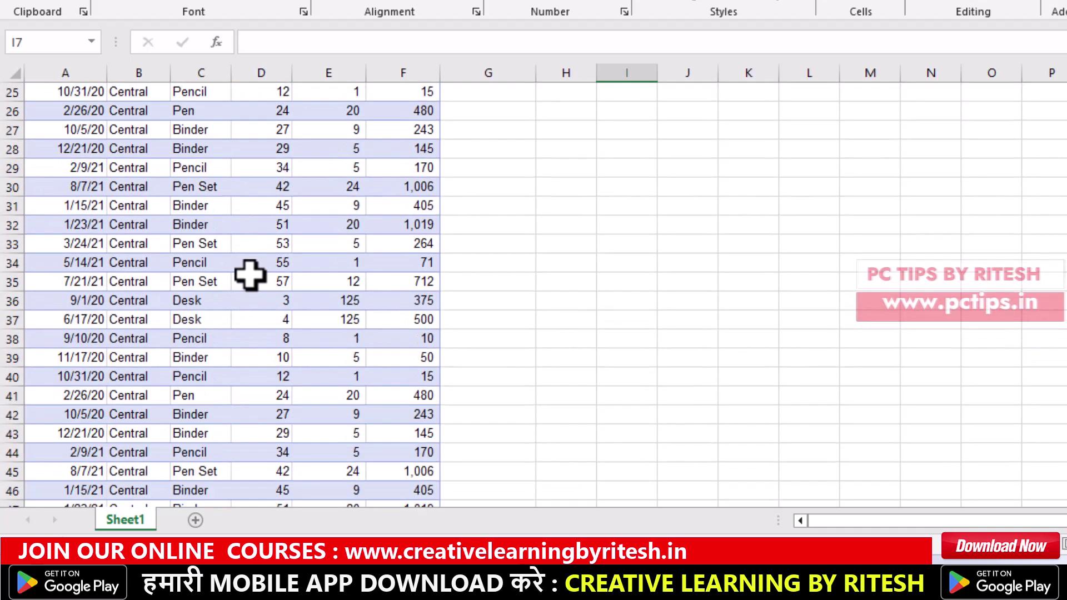
scroll(267, 267, up, 2)
click(333, 320)
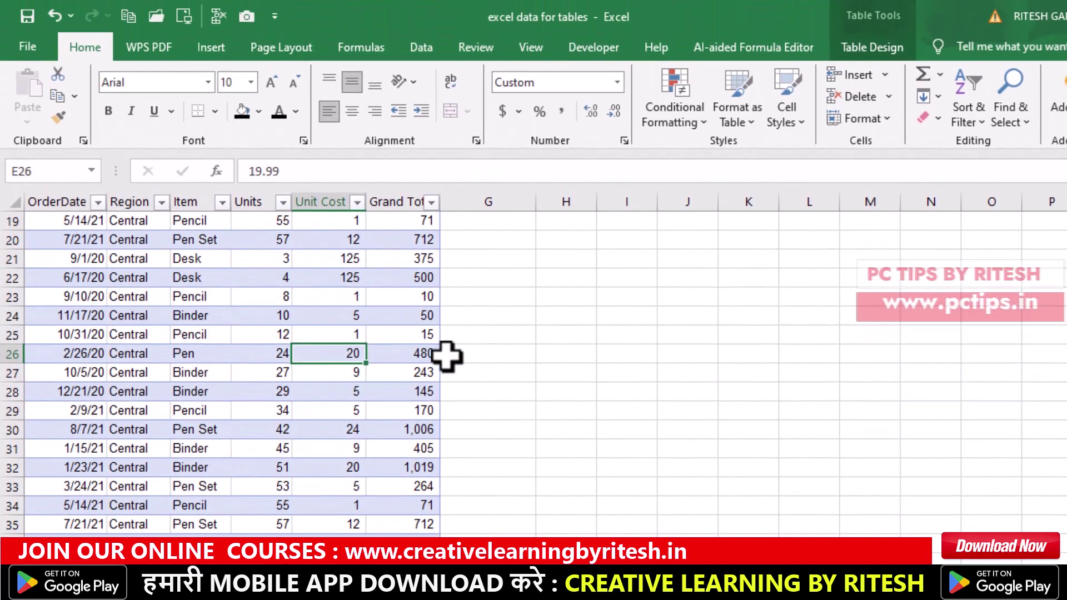
click(872, 48)
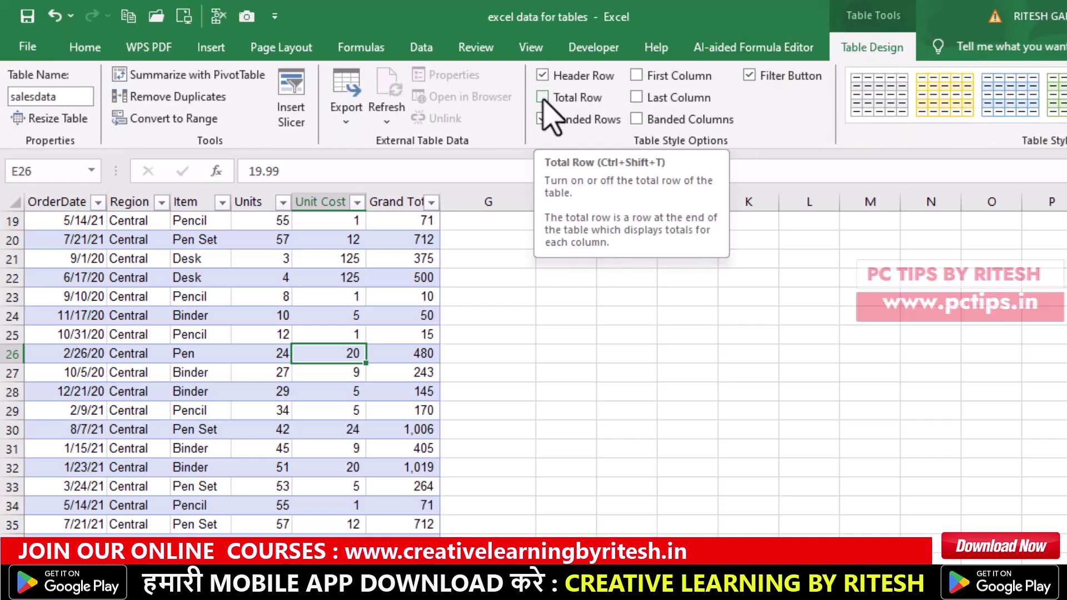
scroll(415, 371, down, 2)
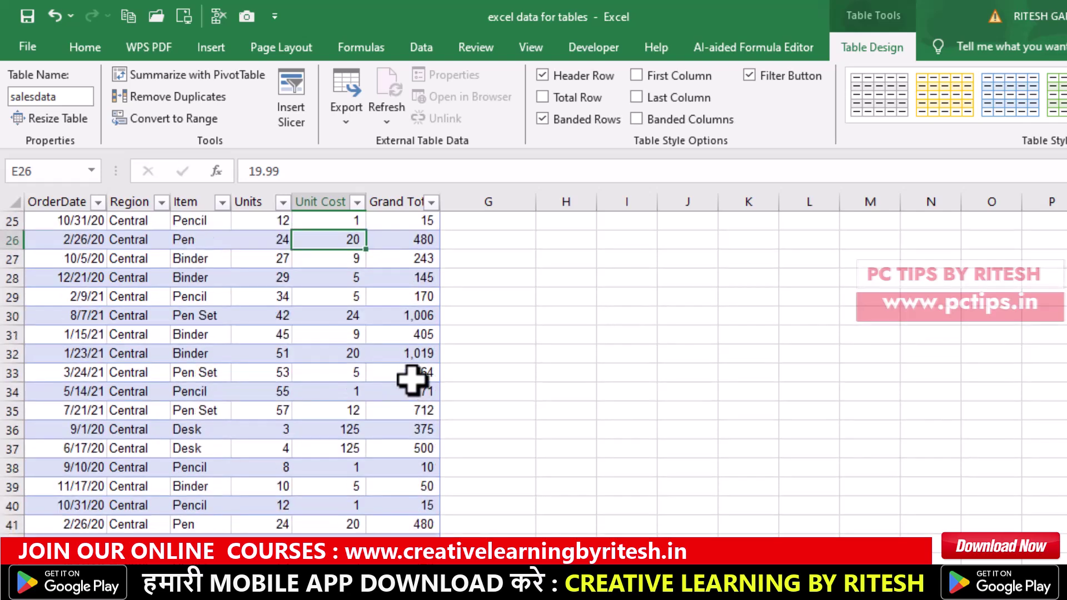
scroll(411, 376, down, 5)
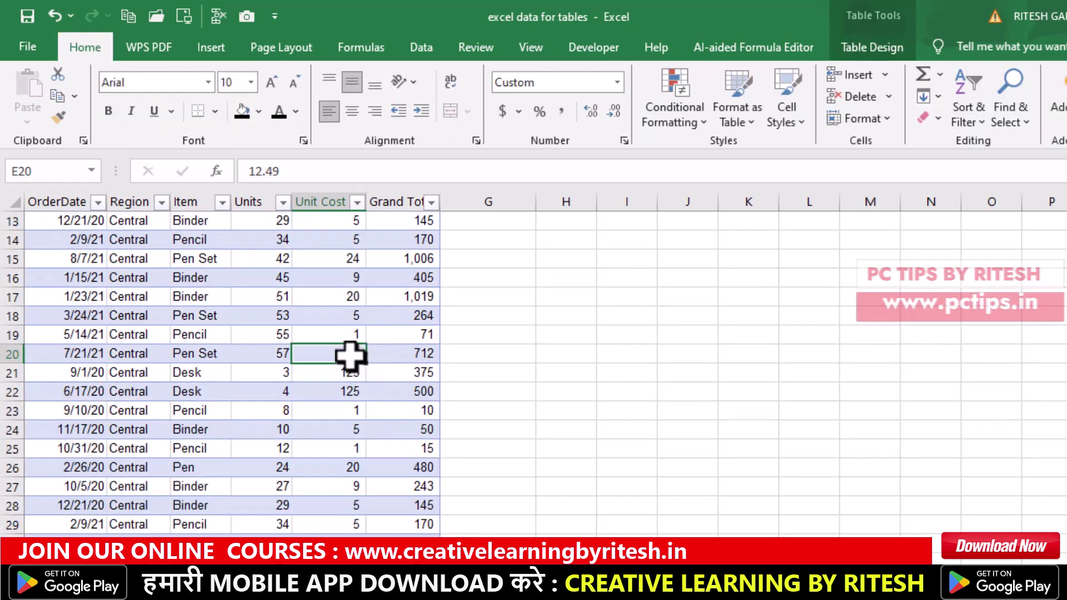
click(872, 49)
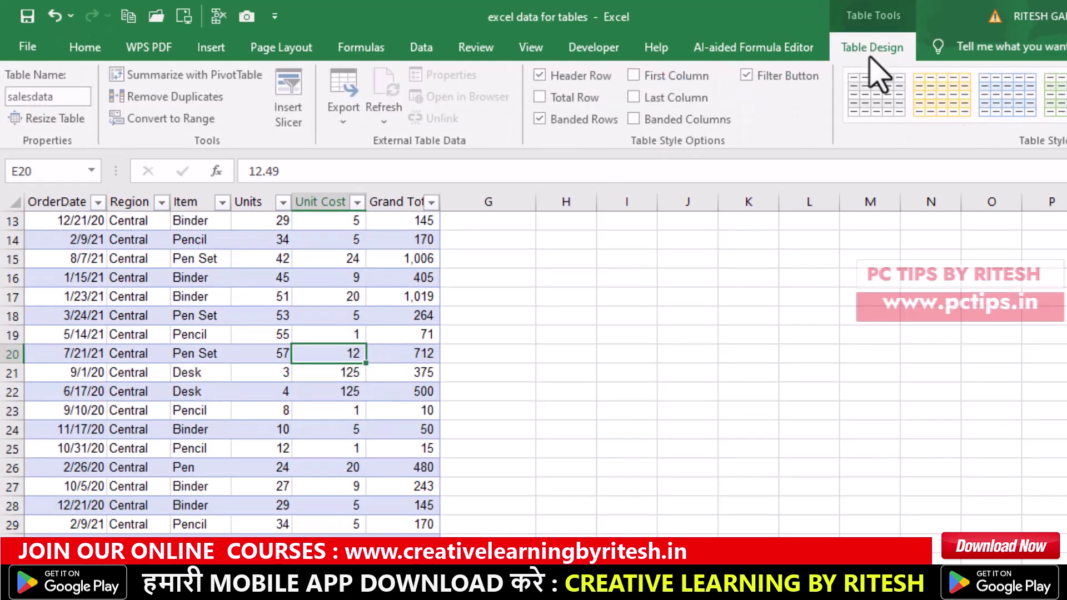
click(542, 99)
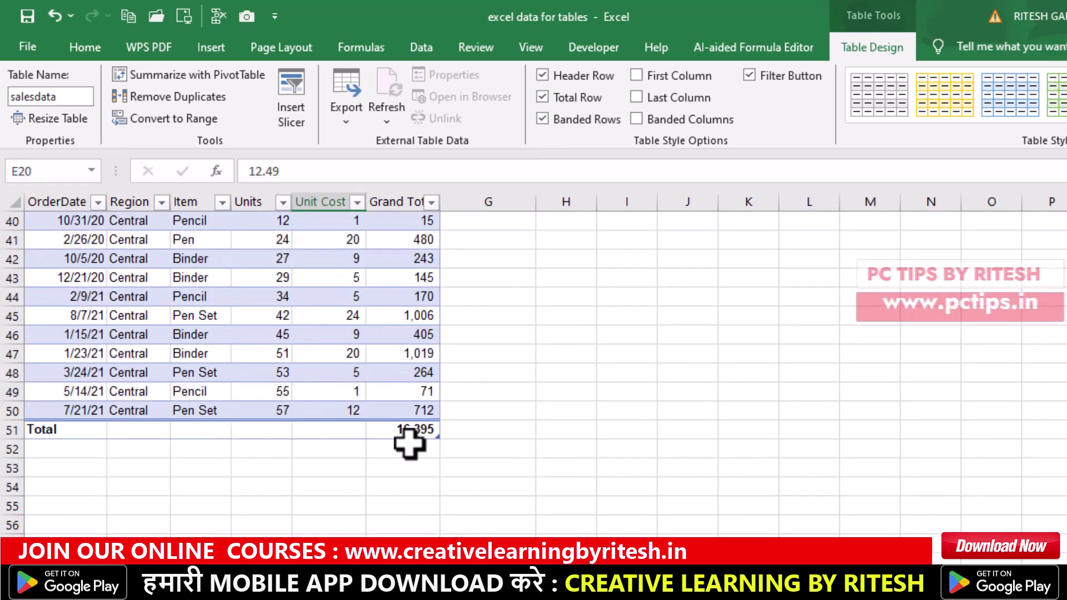
scroll(418, 434, up, 7)
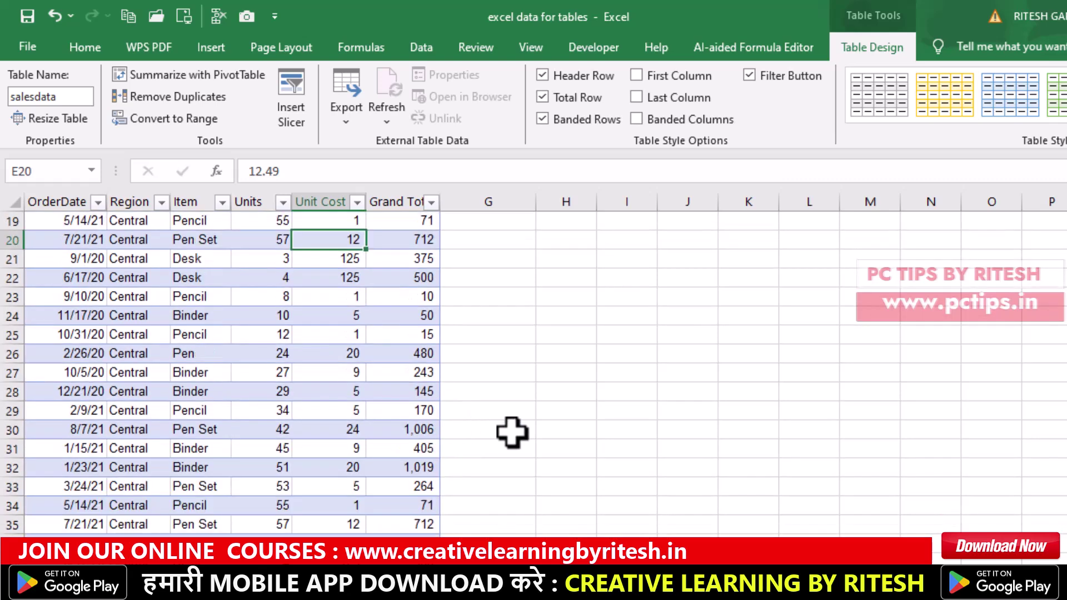
scroll(512, 431, up, 3)
scroll(754, 385, up, 3)
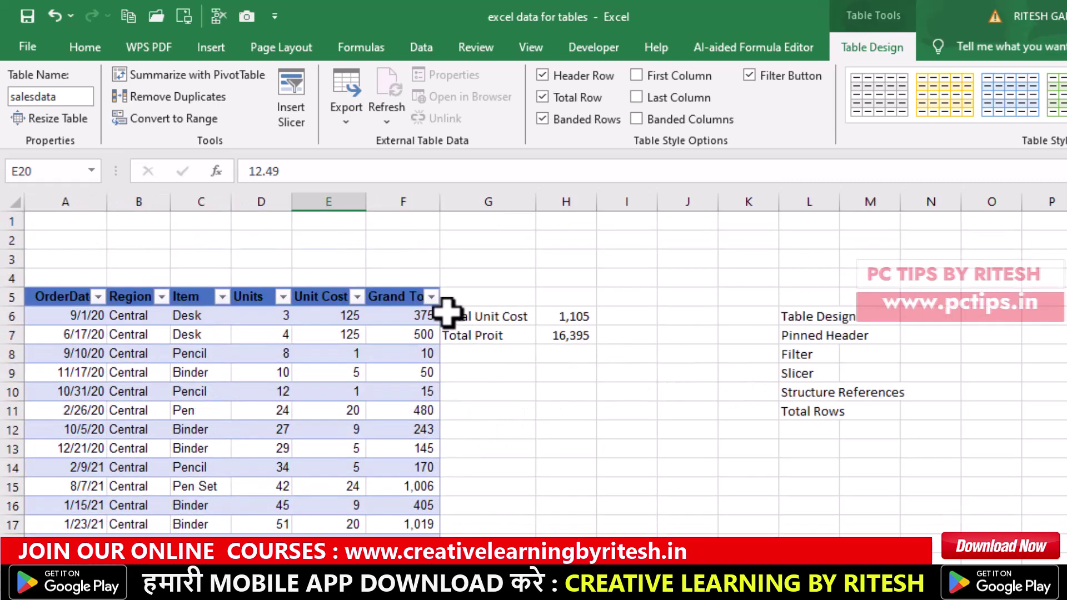
scroll(405, 361, down, 6)
scroll(414, 393, down, 5)
scroll(412, 423, down, 2)
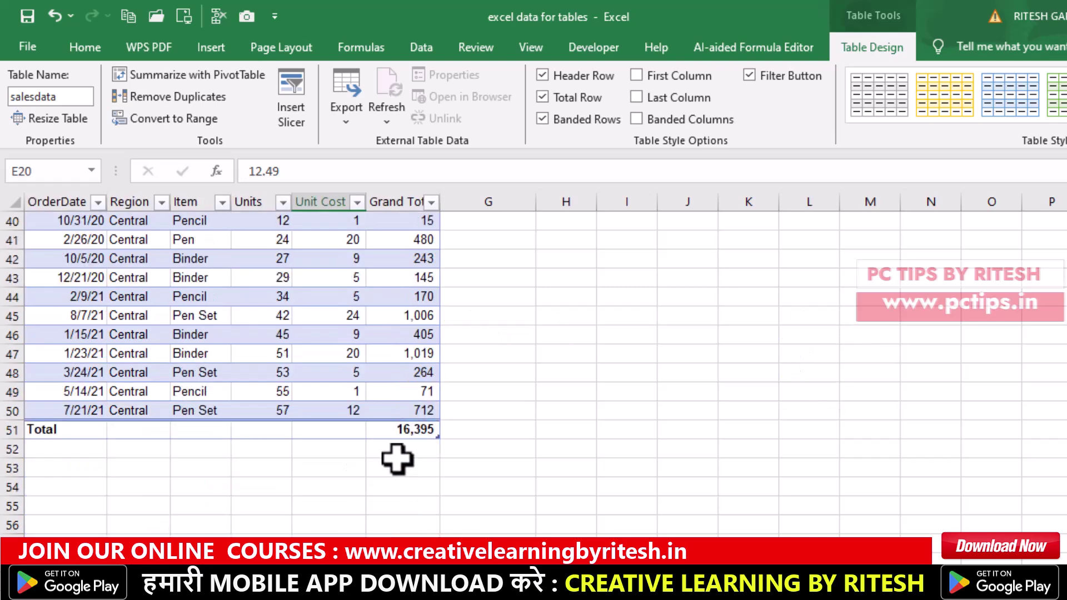
Change the Grand Total cell in the Total row to Average (364)
click(409, 461)
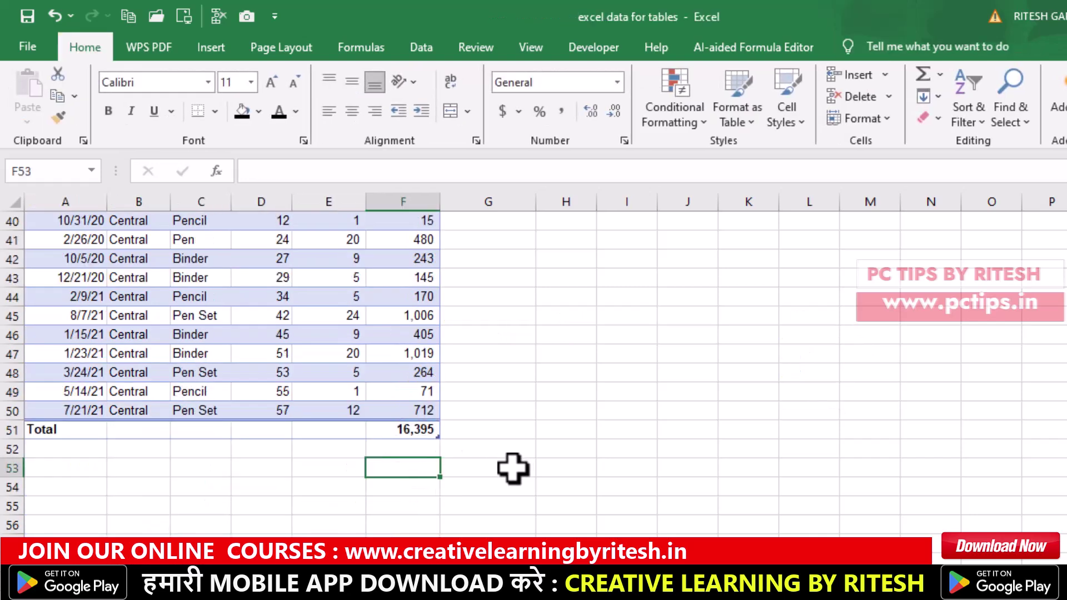
click(414, 428)
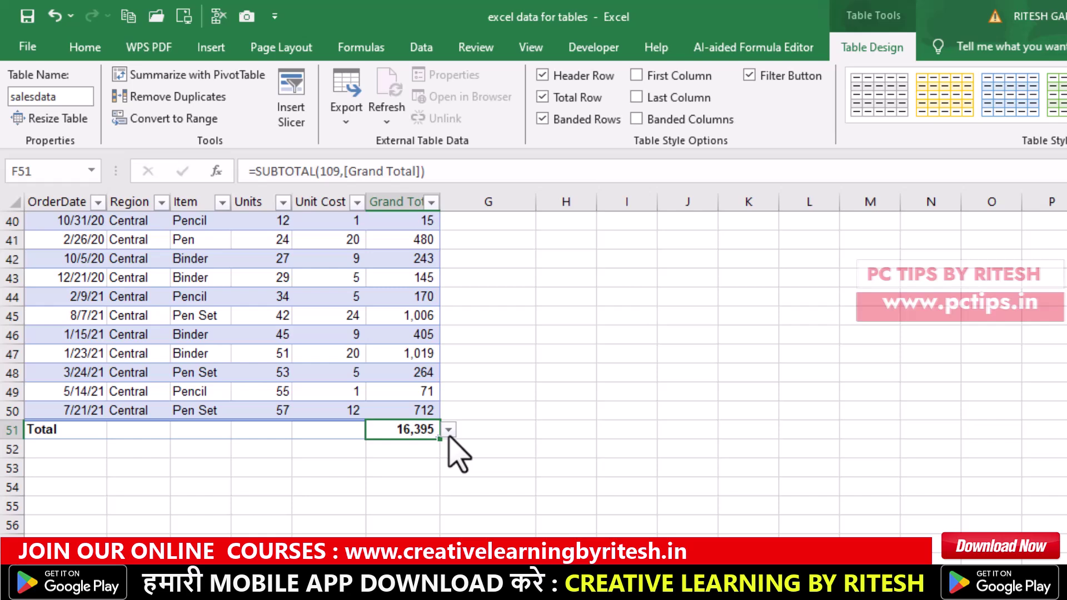
click(449, 430)
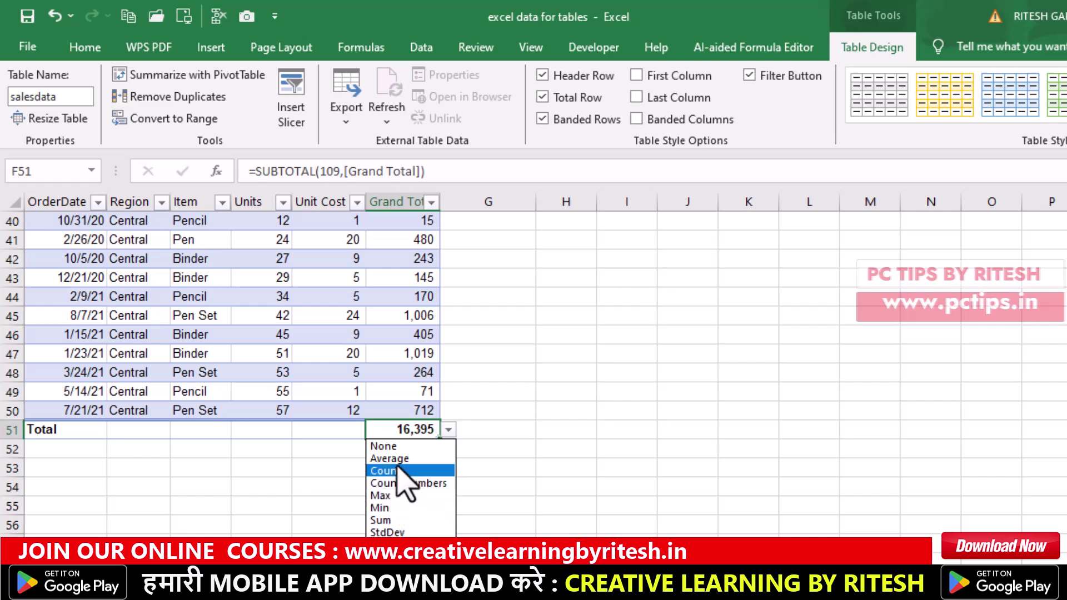
click(398, 463)
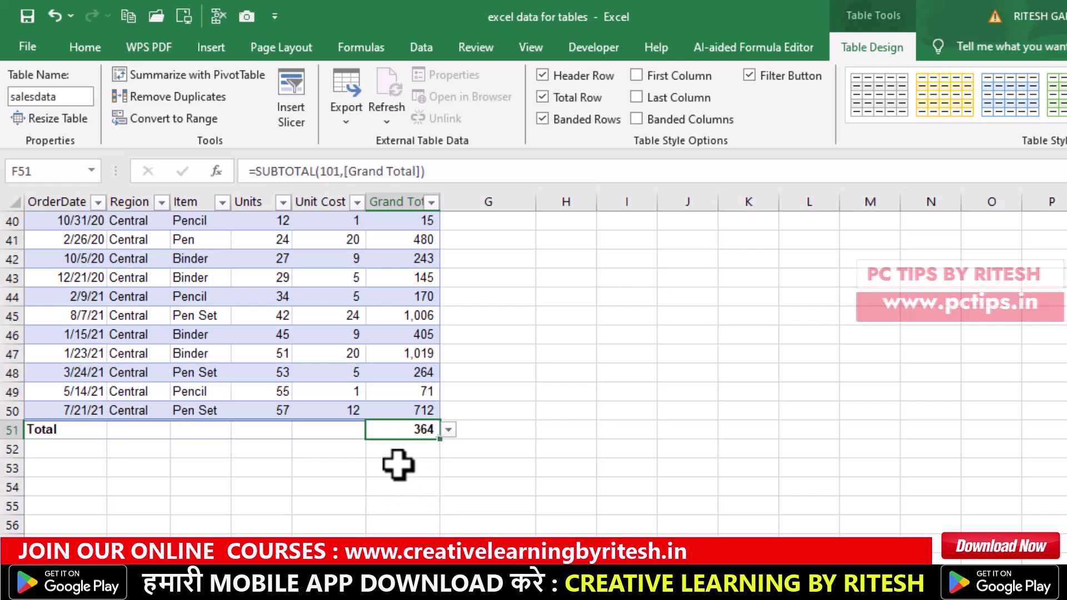
Set the Unit Cost cell in the Total row to Sum (1,105)
click(332, 429)
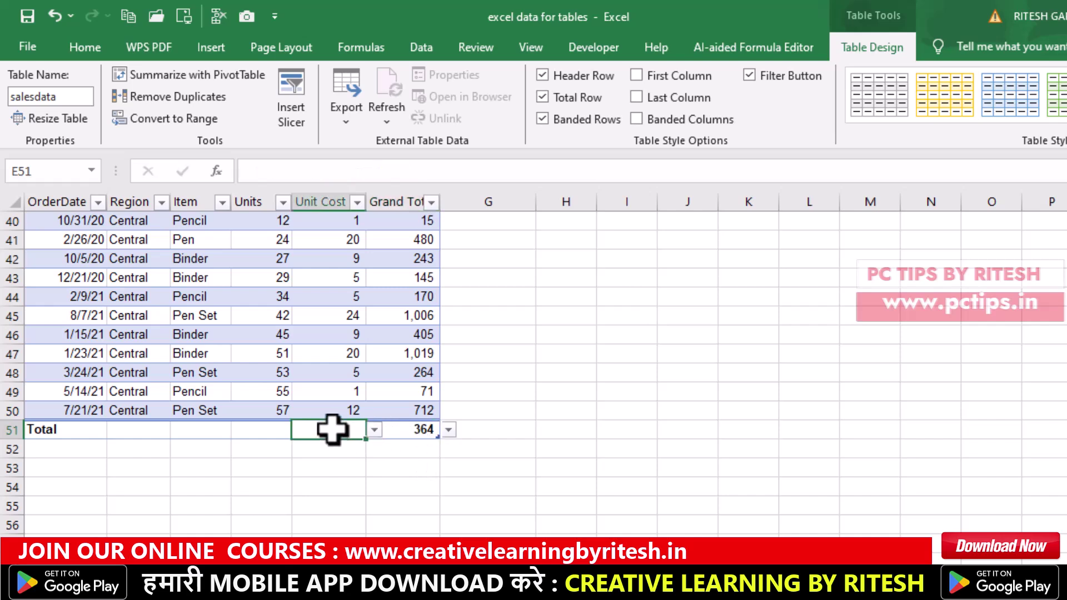
click(374, 431)
click(309, 520)
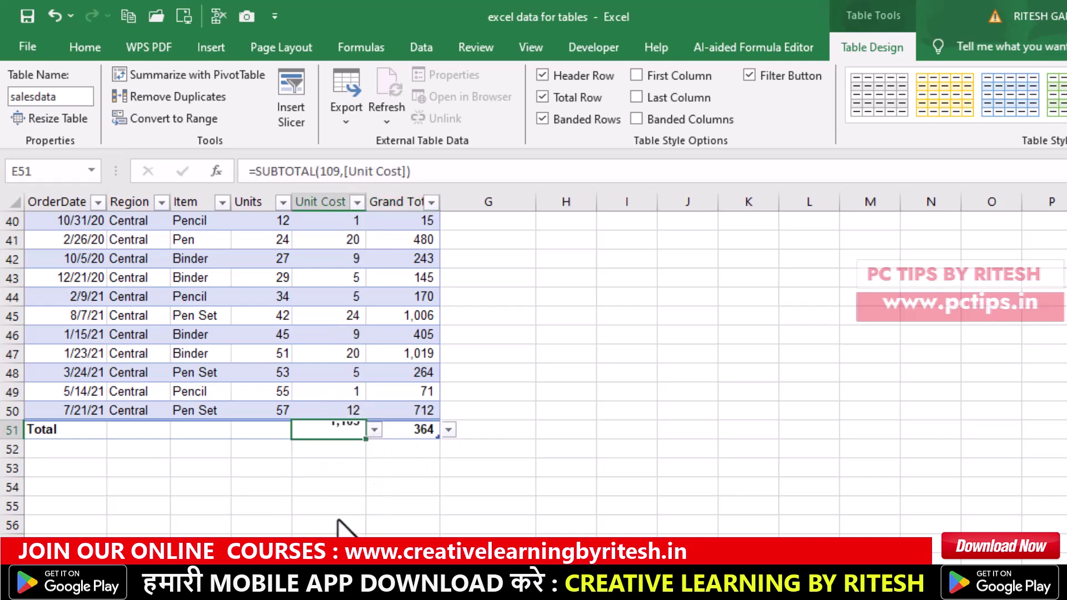
click(341, 487)
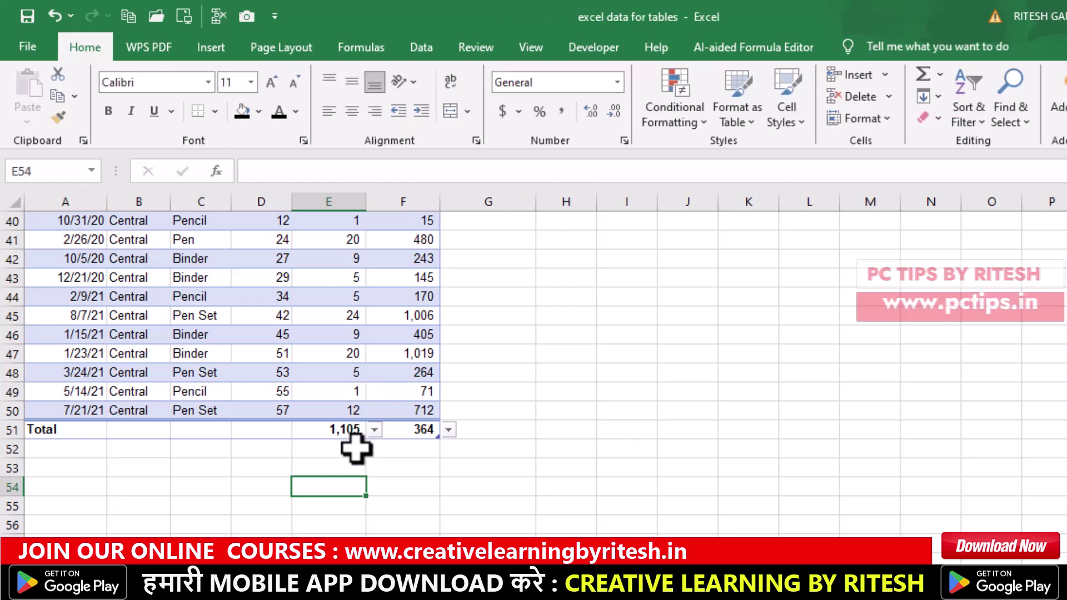
Set the Units cell in the Total row to Count (45)
click(272, 430)
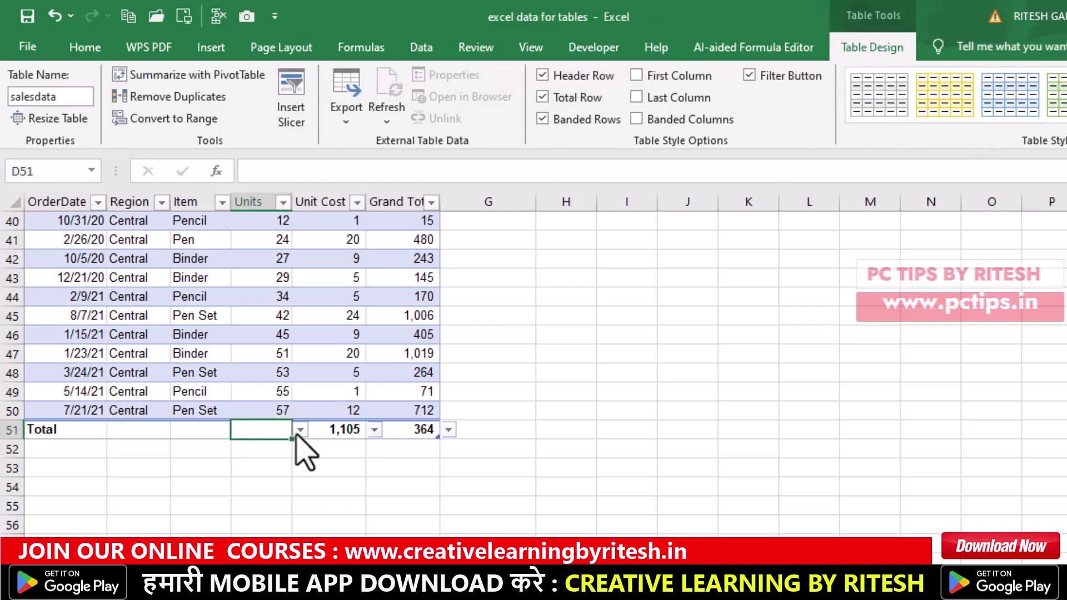
click(300, 430)
click(281, 474)
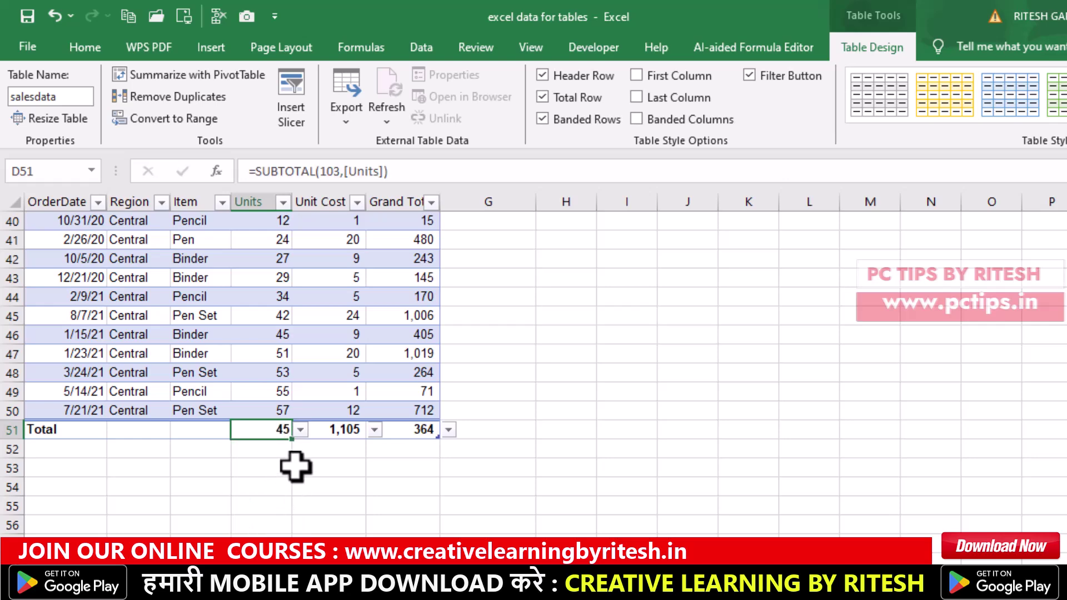
click(300, 468)
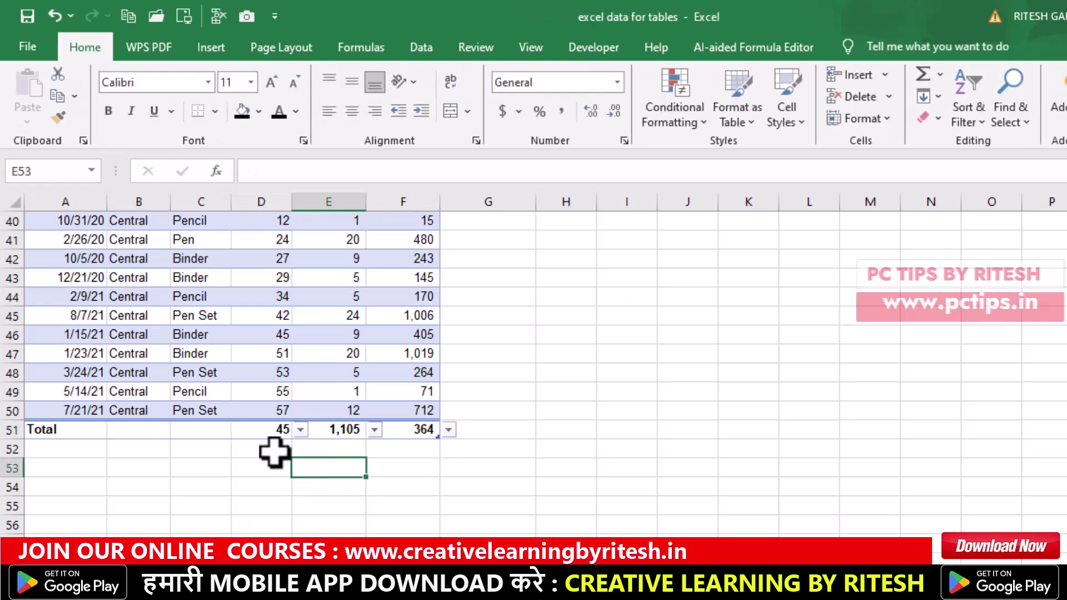
Go back up to the Grand Total formula in row 10 and show the Table Design options
scroll(391, 343, up, 4)
scroll(350, 369, up, 4)
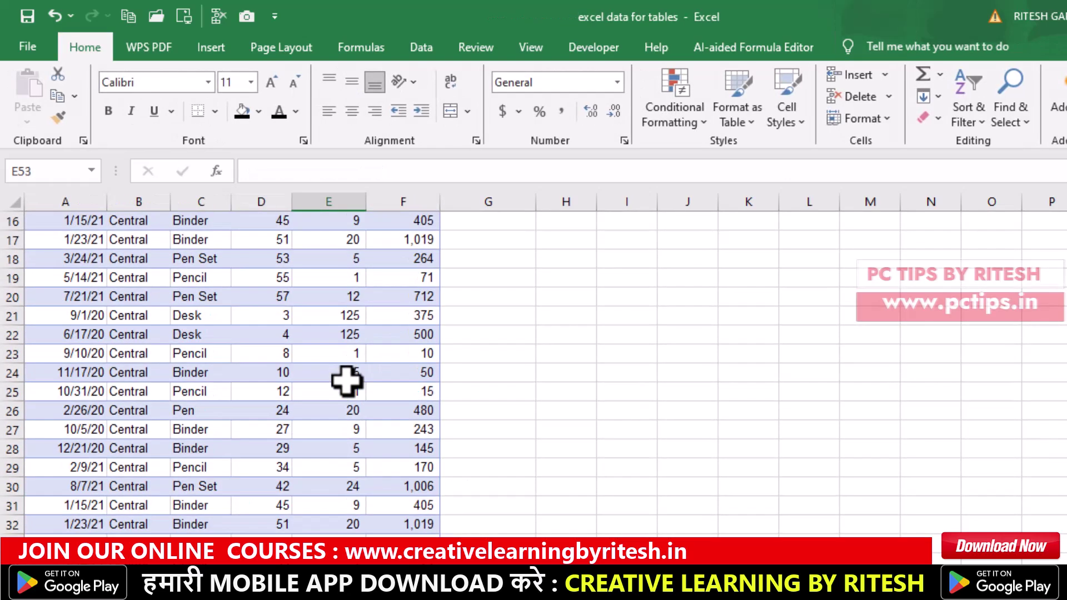
scroll(350, 369, up, 4)
click(397, 335)
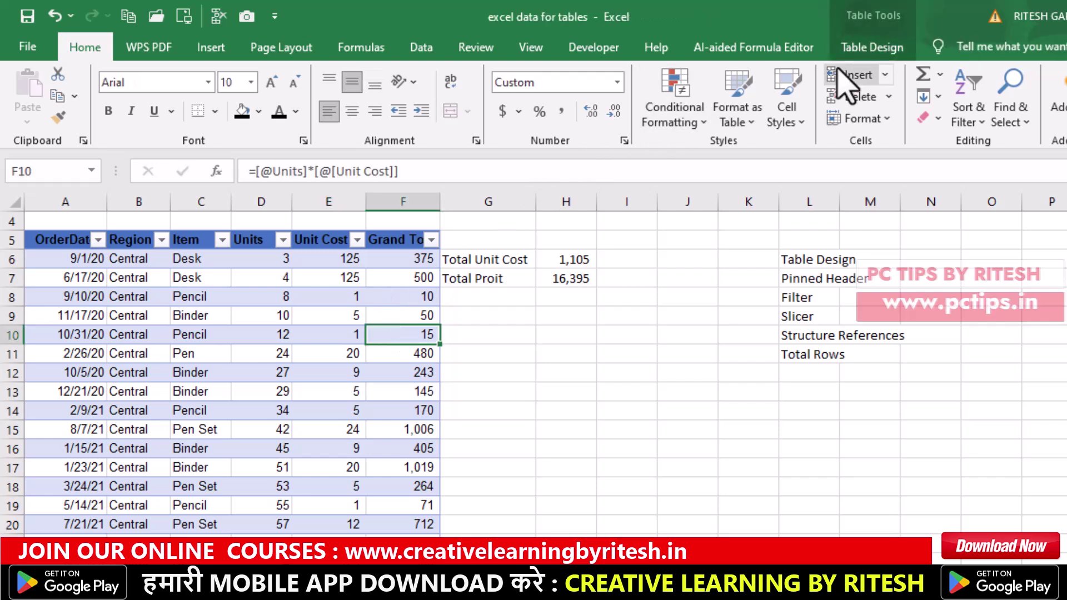
click(870, 49)
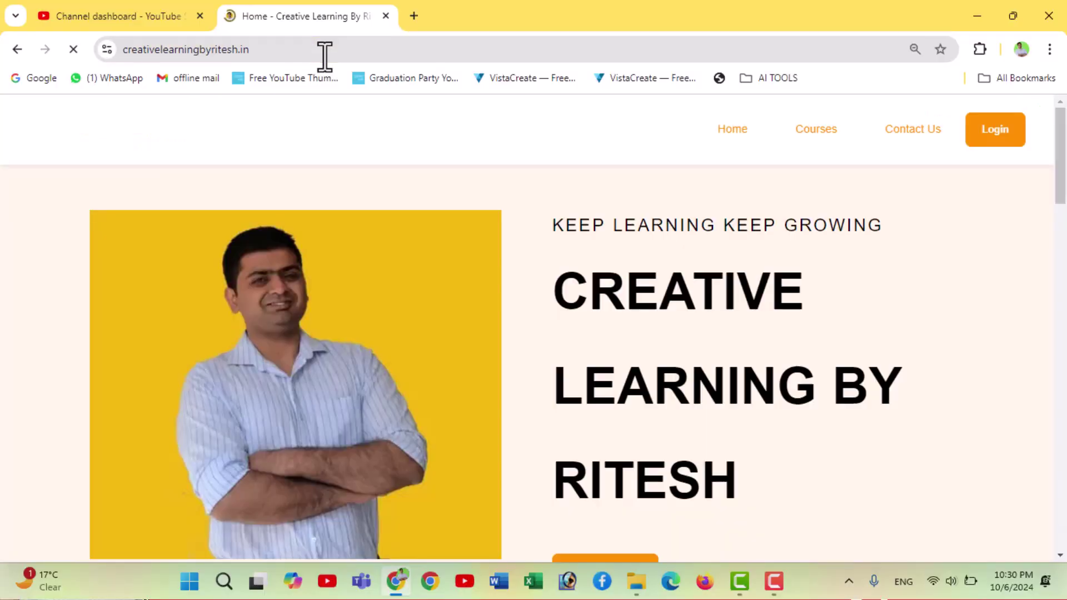
Scroll through the MS EXCEL BEGINNER COURSE page to view its locked lessons and ₹99 price
scroll(508, 234, down, 5)
scroll(506, 233, down, 5)
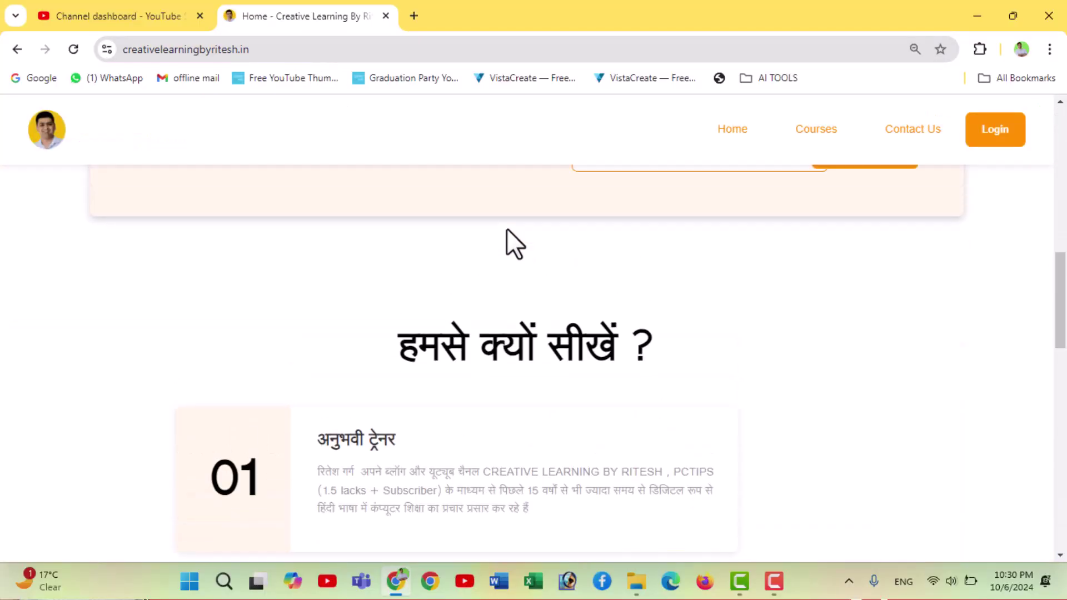
scroll(509, 241, down, 5)
scroll(528, 267, up, 6)
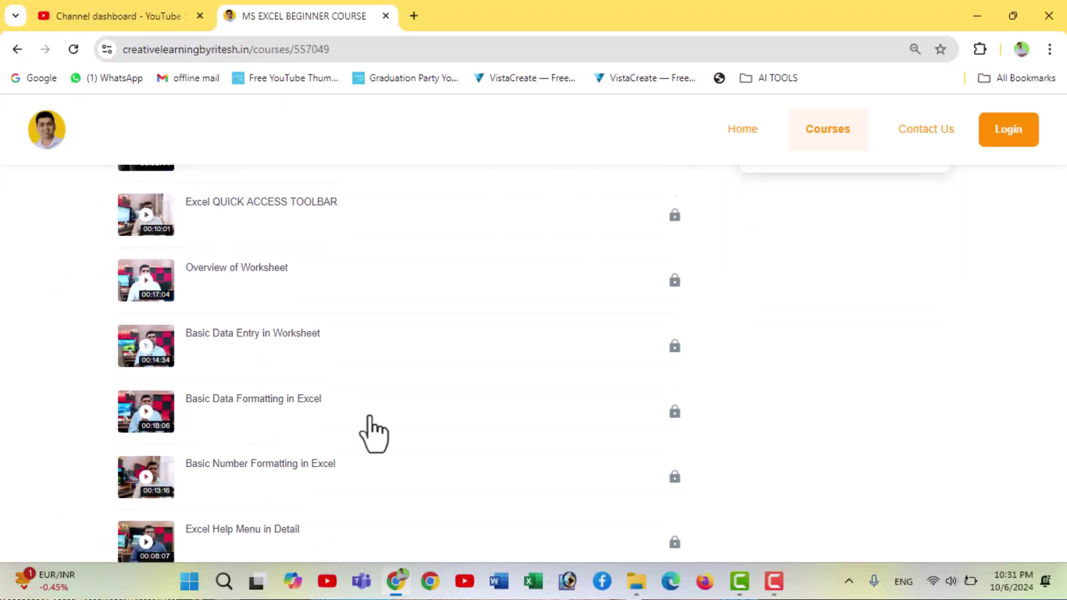
scroll(371, 431, down, 8)
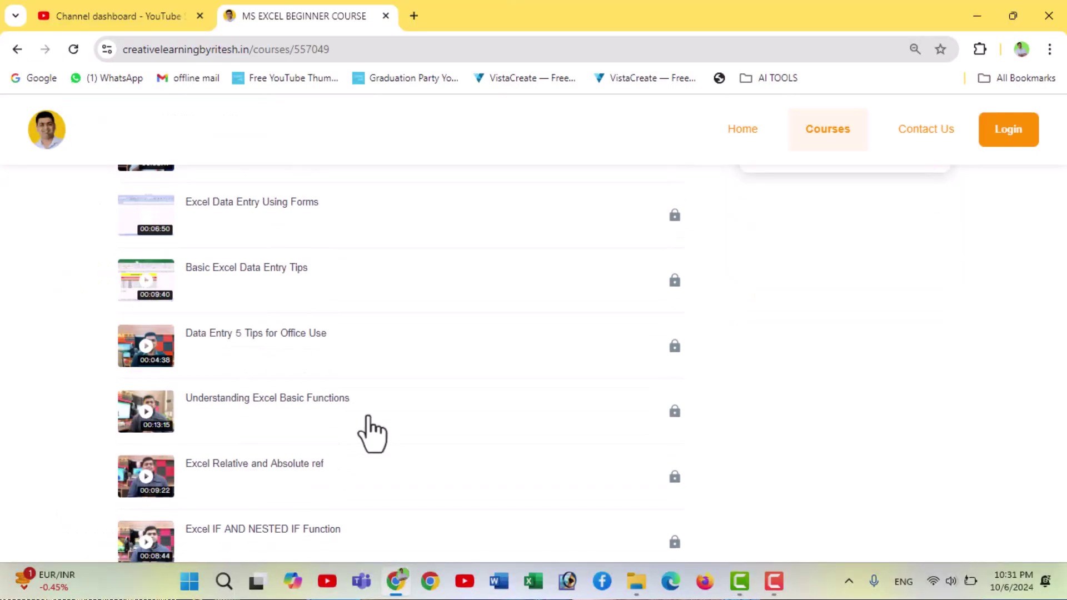
scroll(370, 430, up, 2)
scroll(369, 430, down, 2)
scroll(378, 439, down, 10)
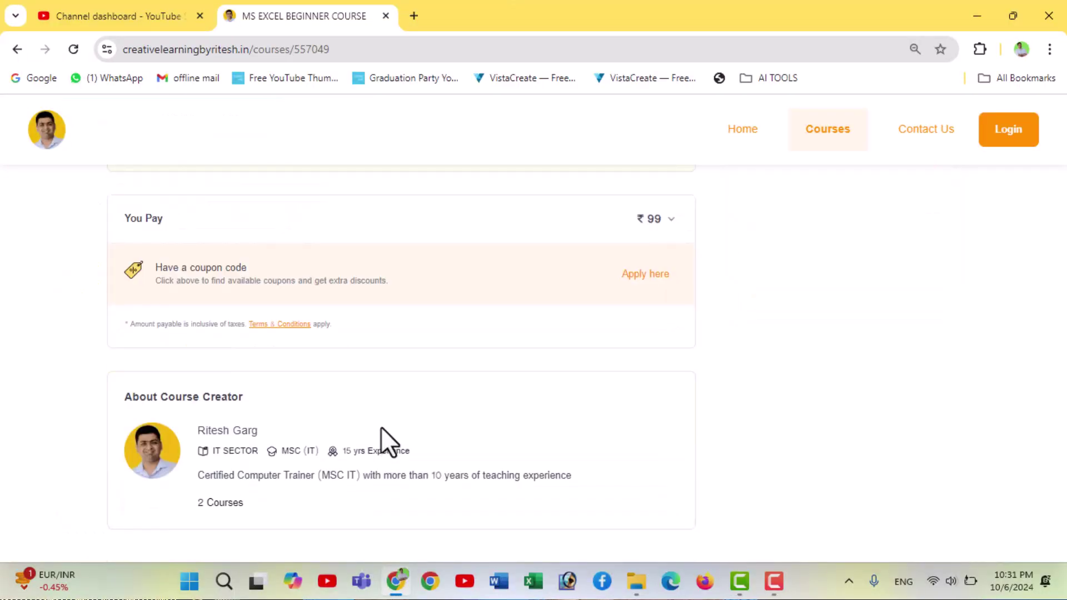